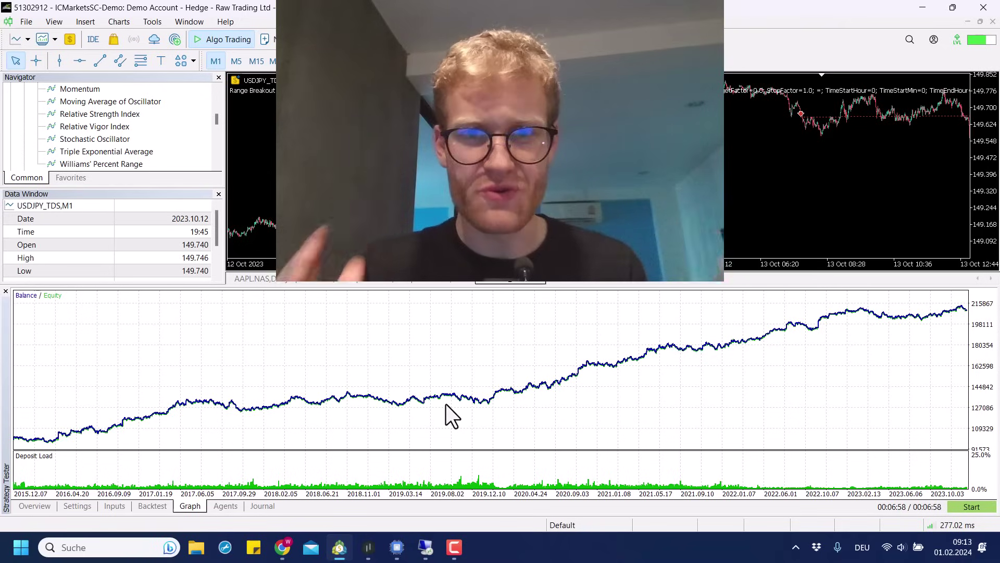
Compare the FTMO MetriX balance-per-trade chart, then return to the MetaTrader 5 USDJPY backtest curve.
click(153, 508)
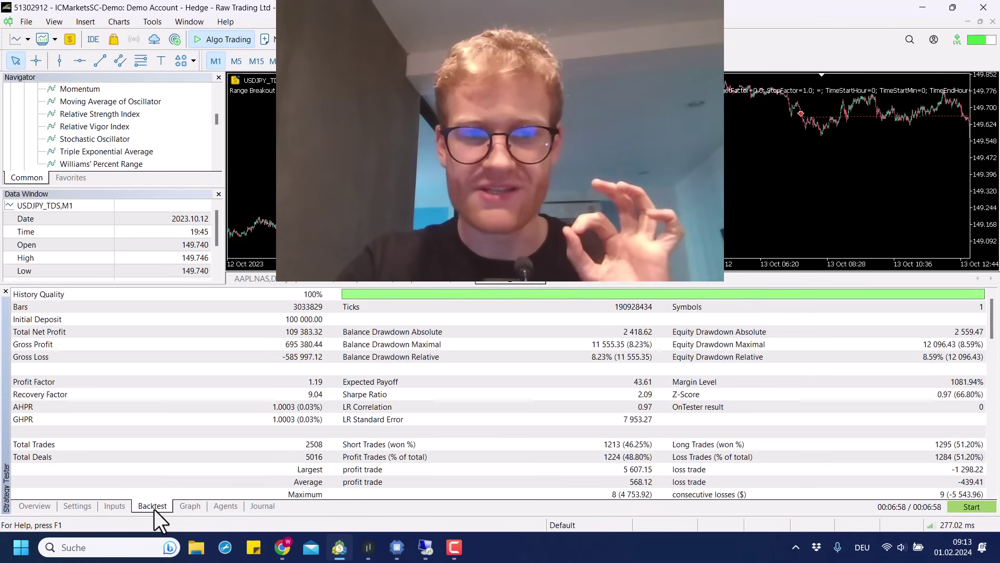
click(189, 506)
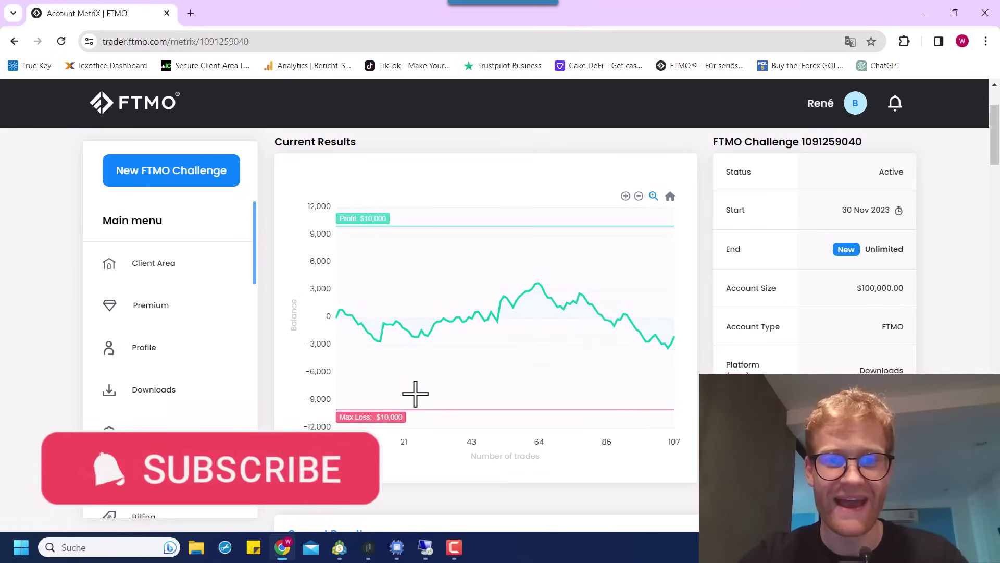
mouse_move(344, 332)
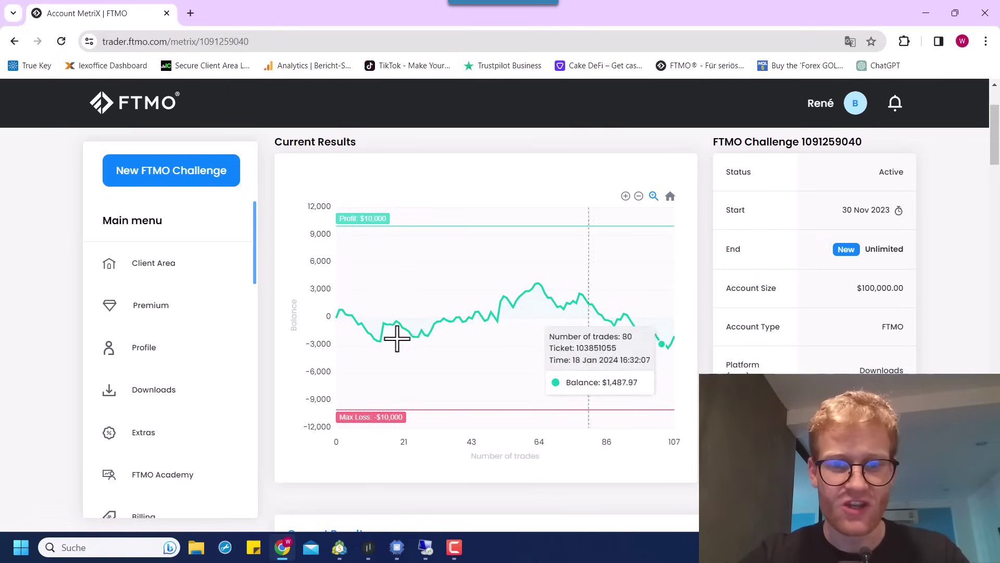
click(339, 547)
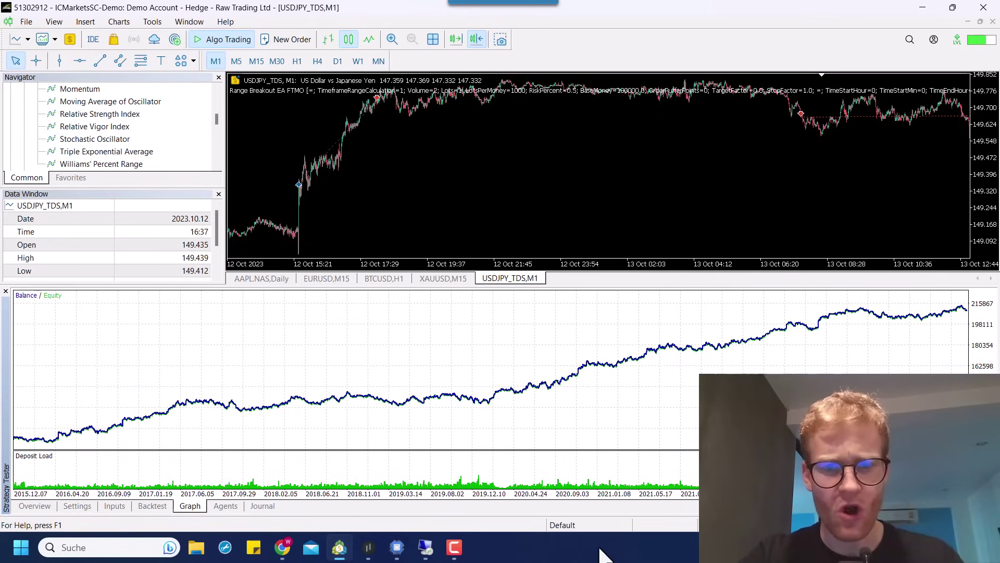
Open the FTMO remote desktop session, then minimize it to show the USDJPY tester balance curve.
click(429, 546)
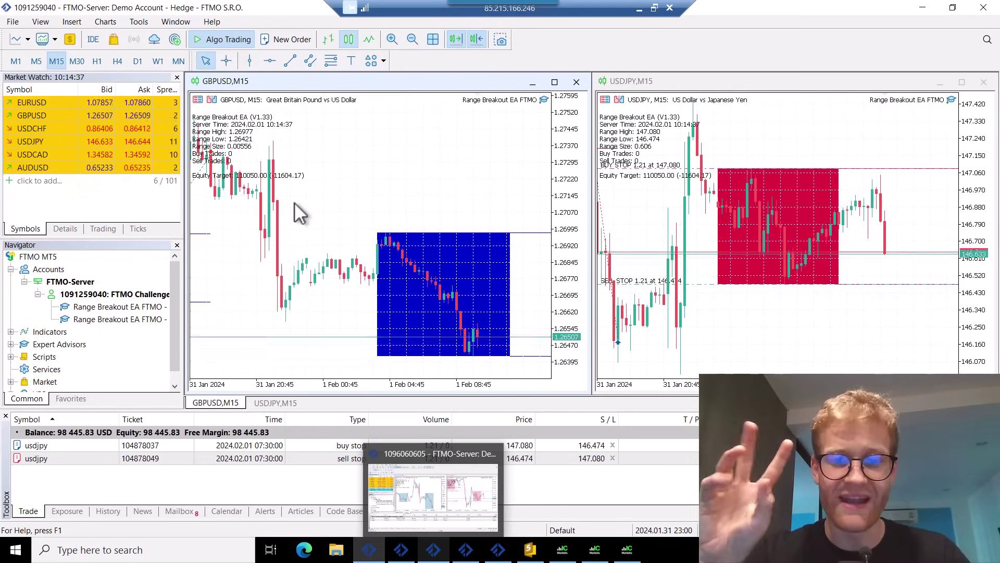
mouse_move(370, 554)
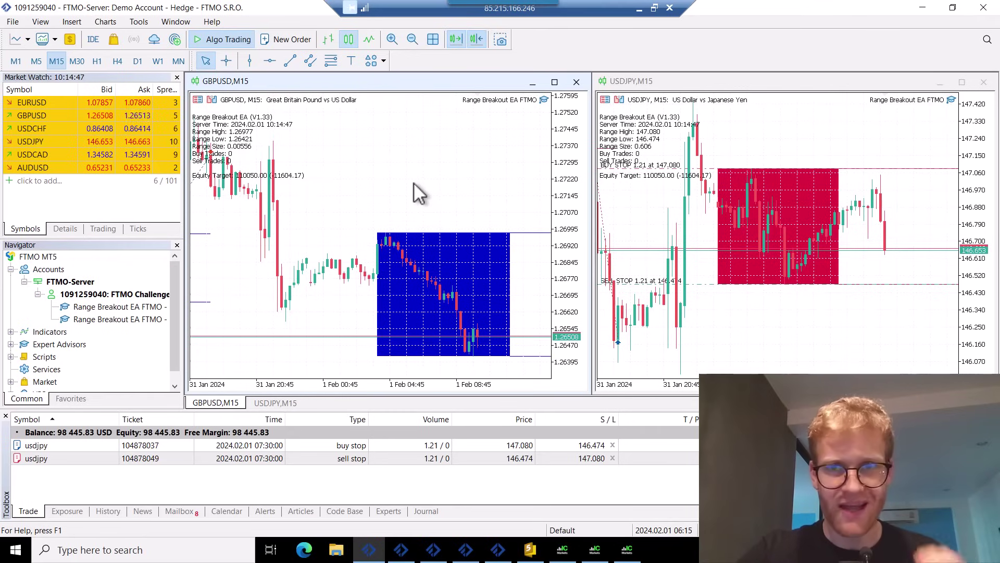
click(639, 9)
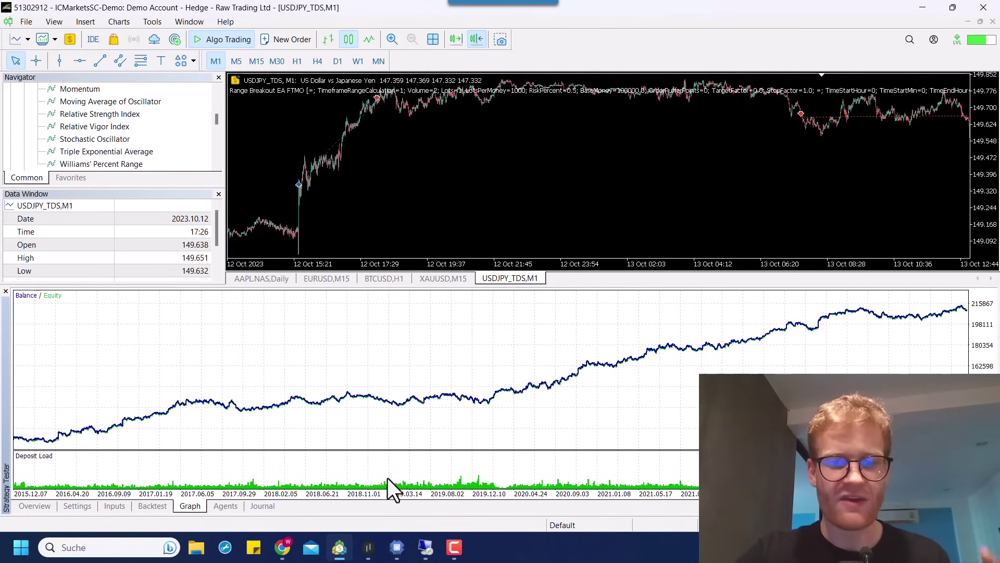
click(426, 548)
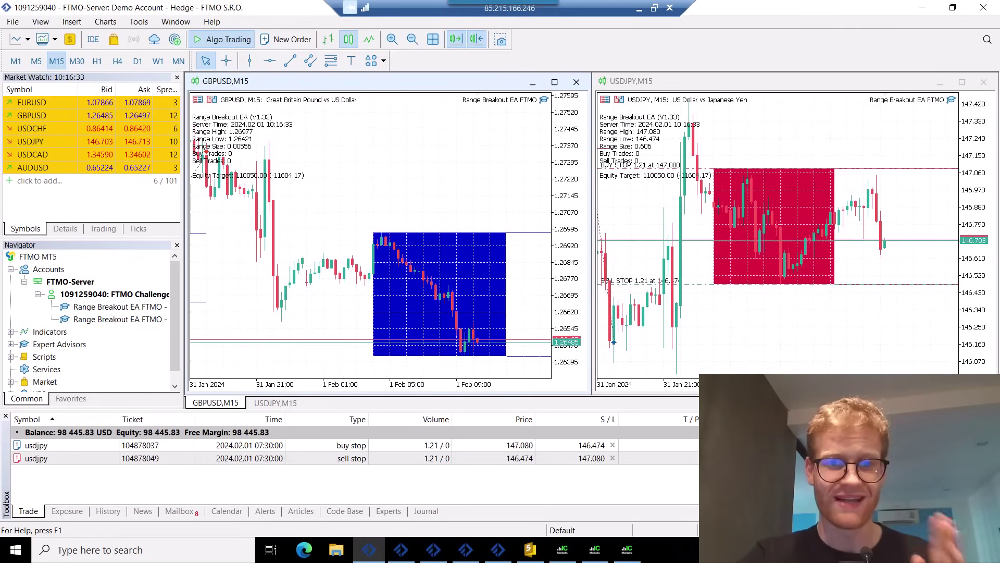
mouse_move(626, 555)
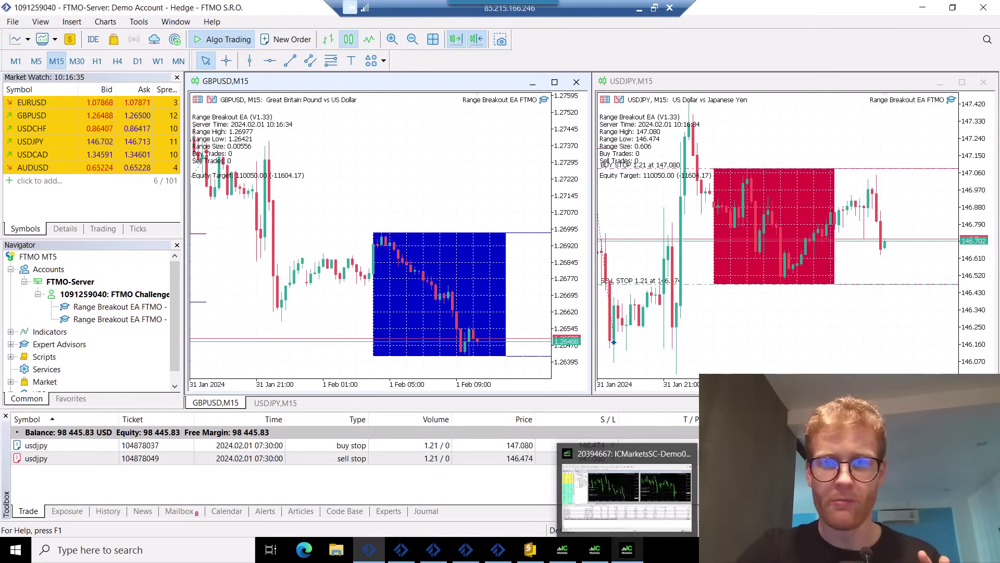
click(784, 320)
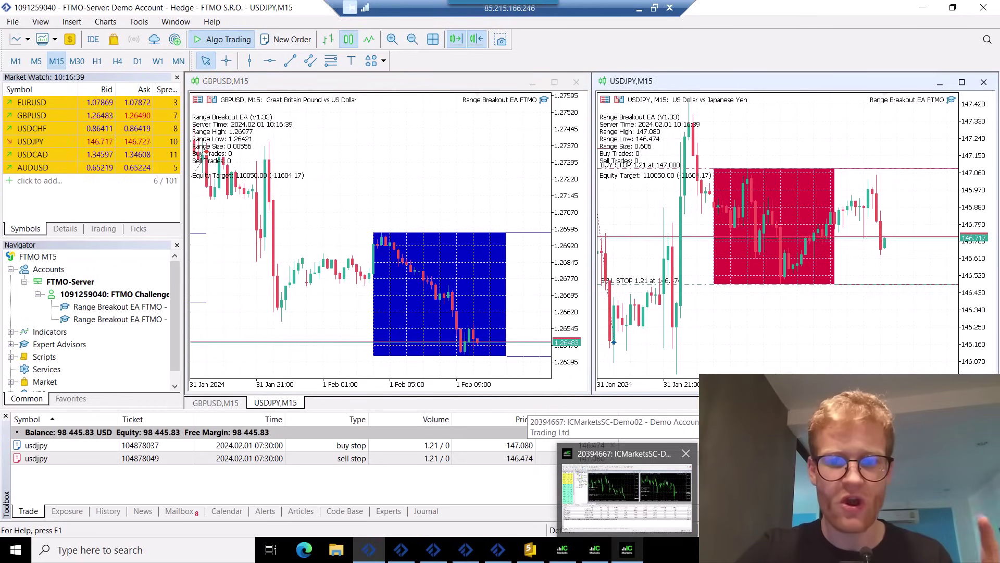
click(448, 221)
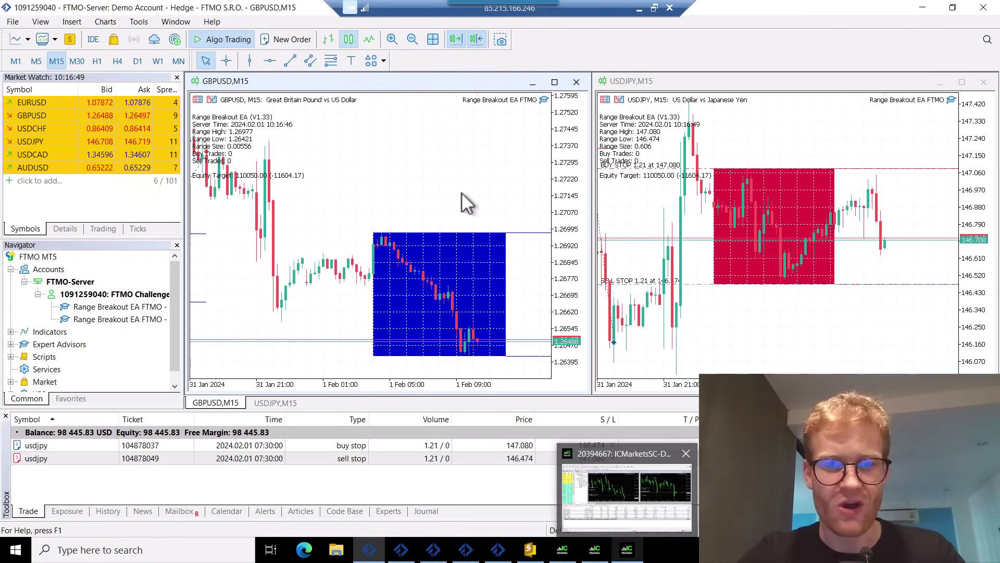
Show the FTMO account's closed deal history in a taller Toolbox panel.
click(109, 511)
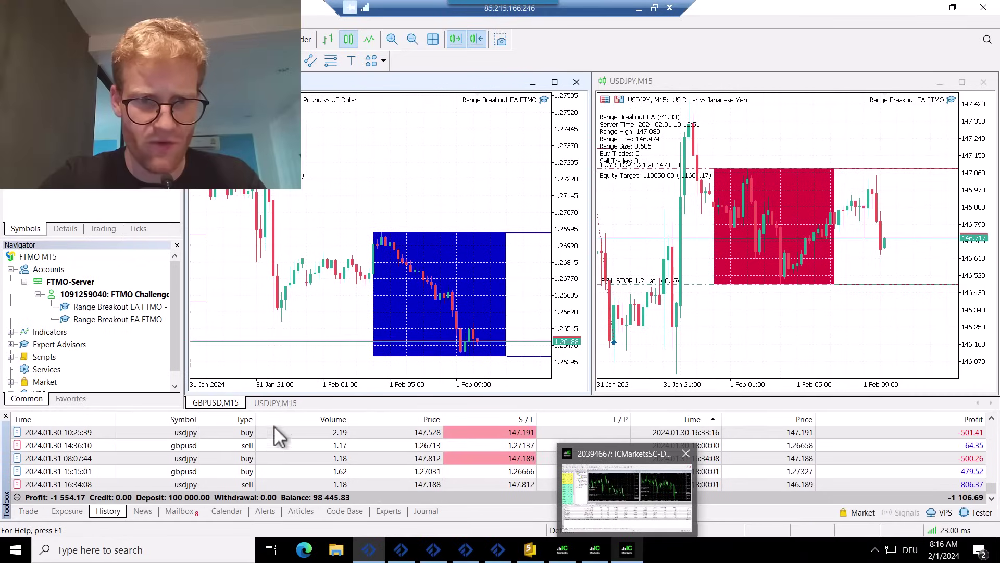
drag(307, 410, 323, 315)
mouse_move(369, 555)
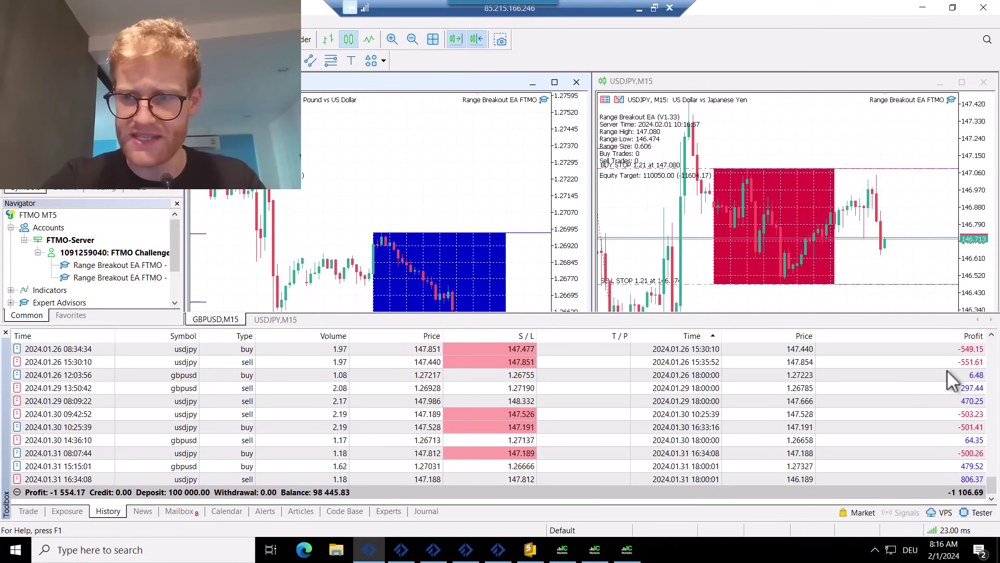
drag(991, 484, 991, 347)
Step from the 100,000 deposit and first 2023.11.30 USDJPY deal to the latest sell, then return to pending orders.
click(148, 348)
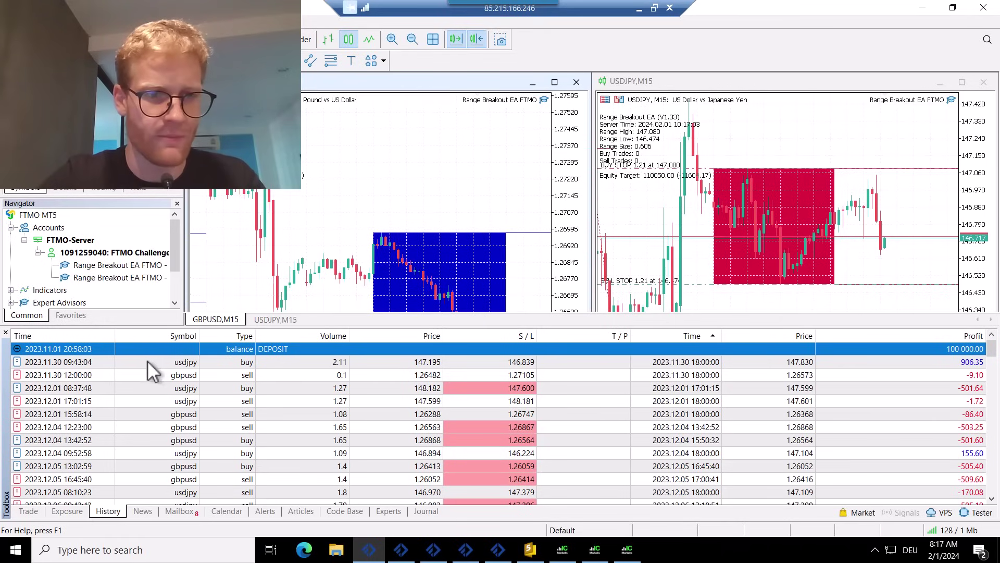
click(107, 361)
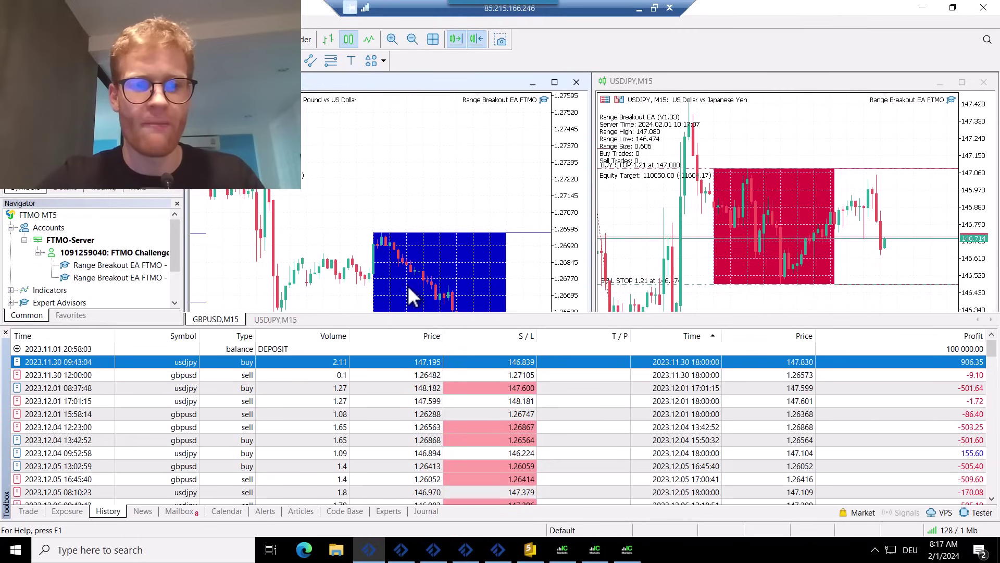
mouse_move(627, 550)
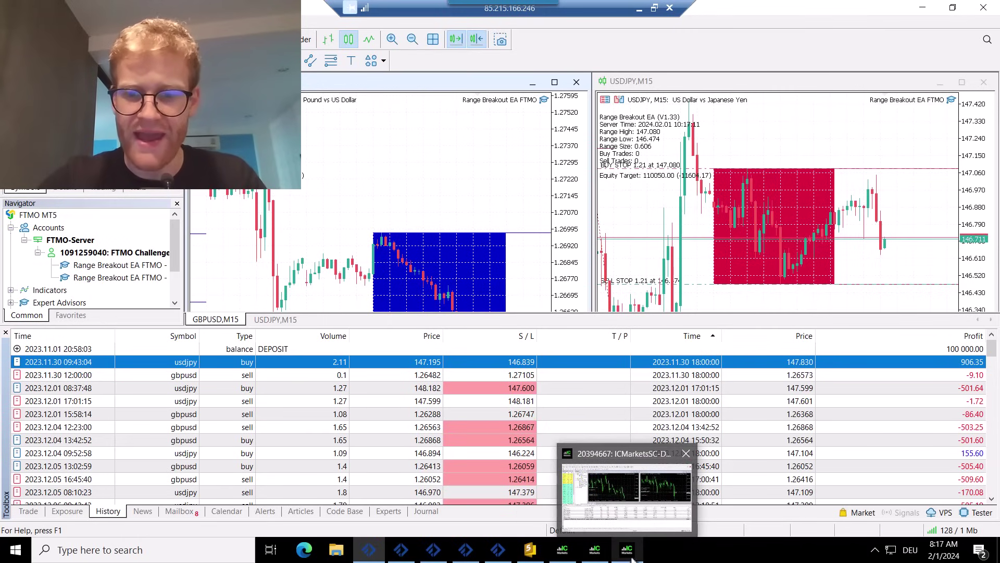
scroll(993, 458, down, 10)
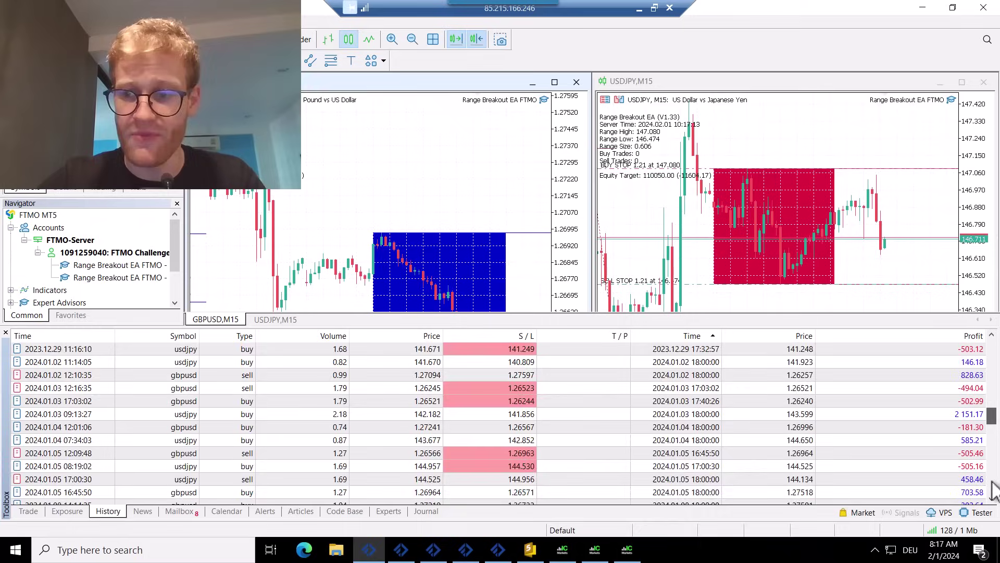
scroll(995, 490, down, 10)
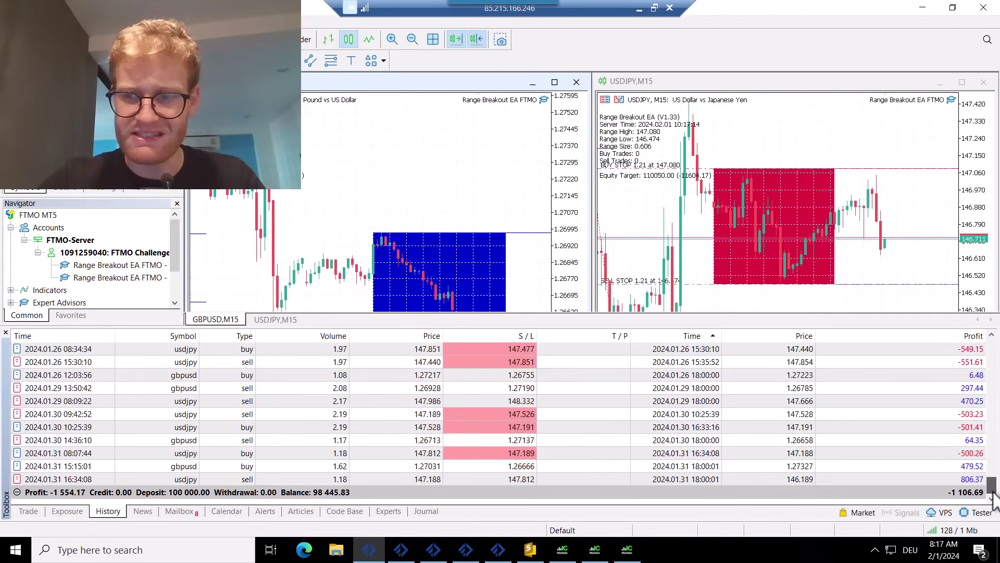
click(115, 477)
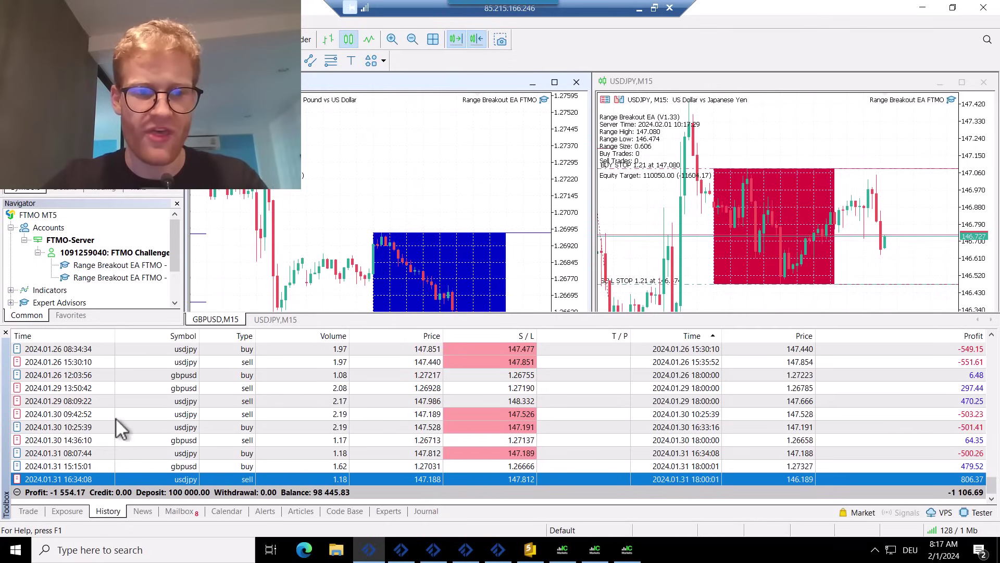
click(21, 508)
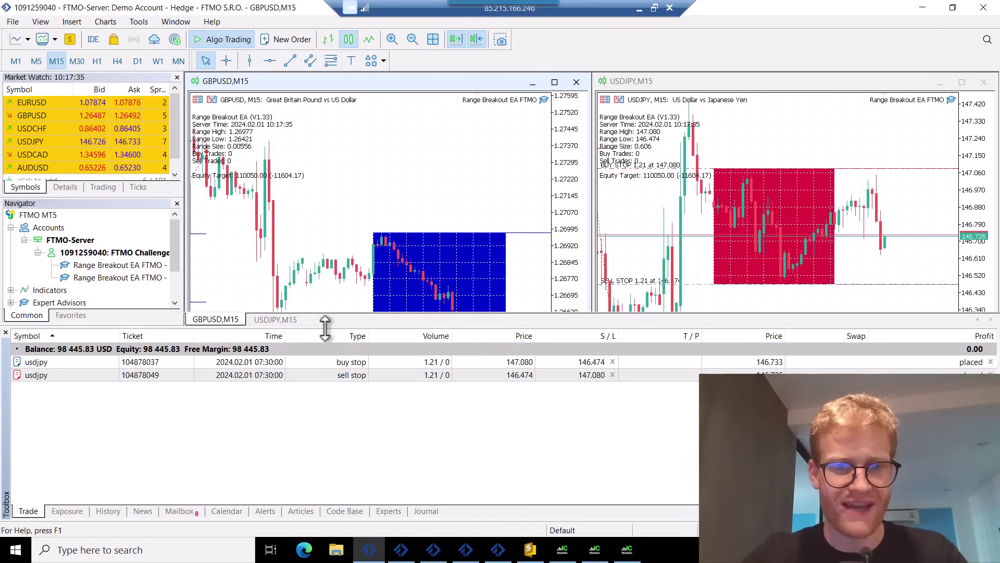
Enlarge the charts, measure USDJPY prices with the crosshair, and compress its price scale.
drag(328, 330, 333, 407)
click(740, 105)
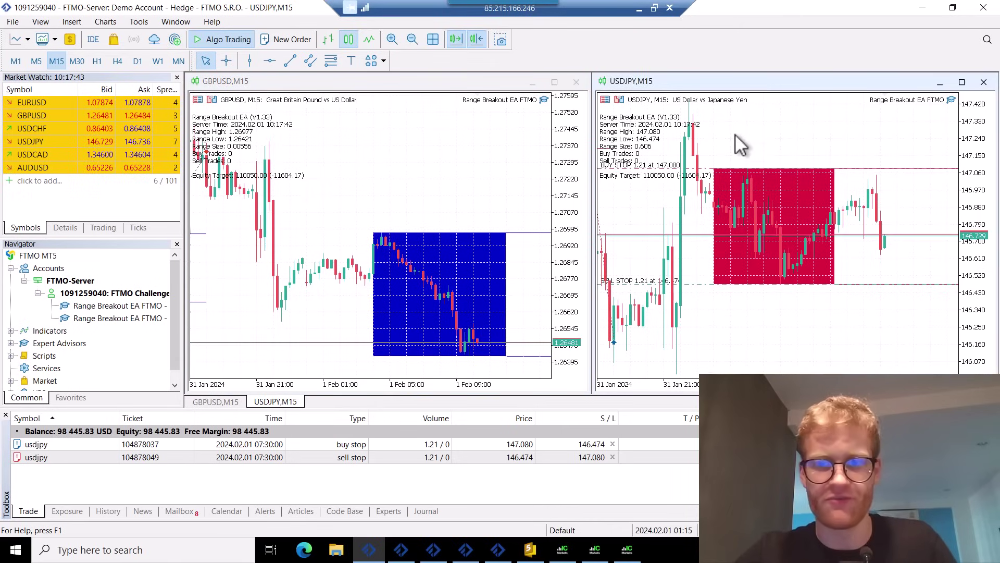
middle_click(727, 187)
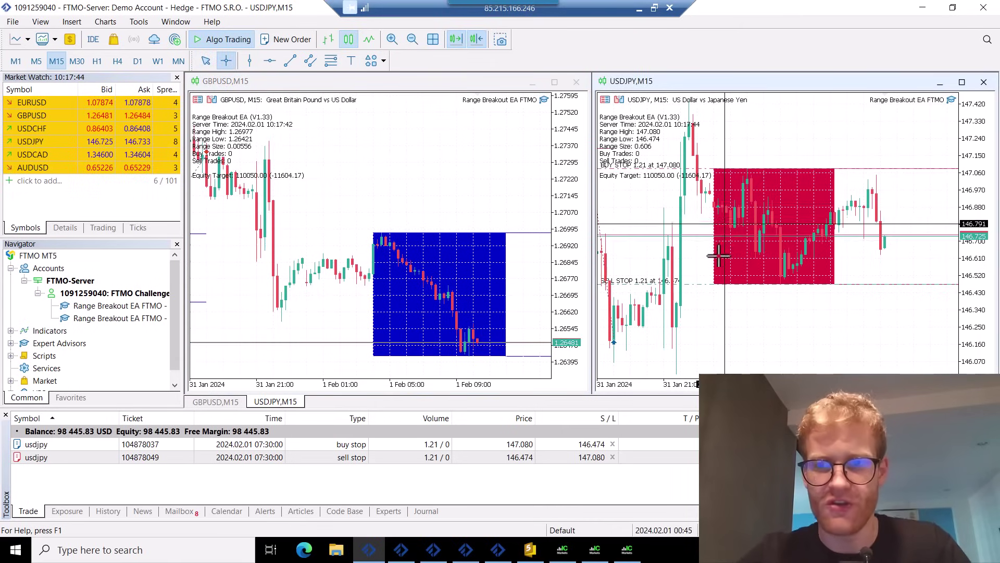
click(863, 294)
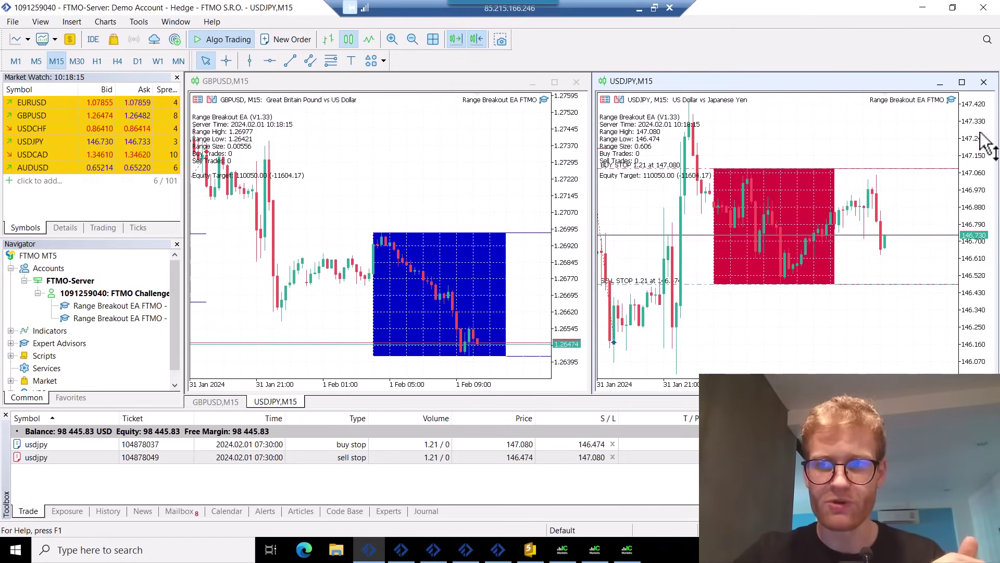
drag(980, 138, 979, 149)
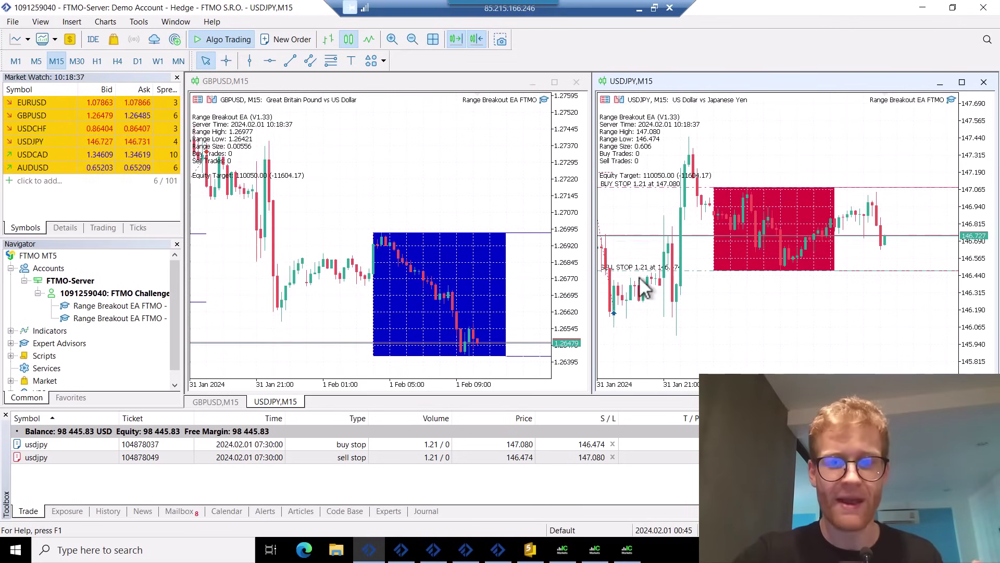
Activate the GBPUSD chart and minimize the FTMO remote session to reveal the local backtest.
click(635, 14)
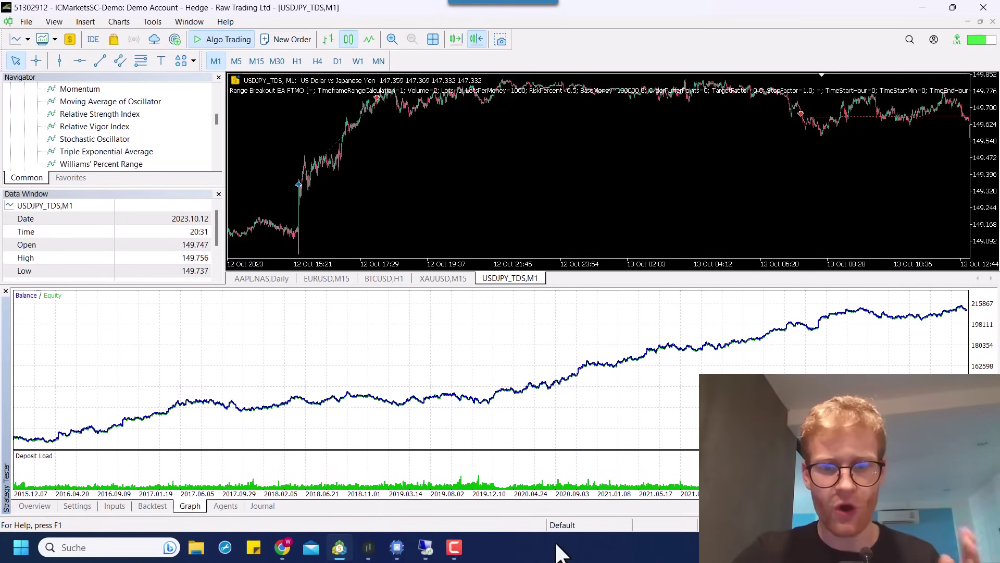
click(425, 548)
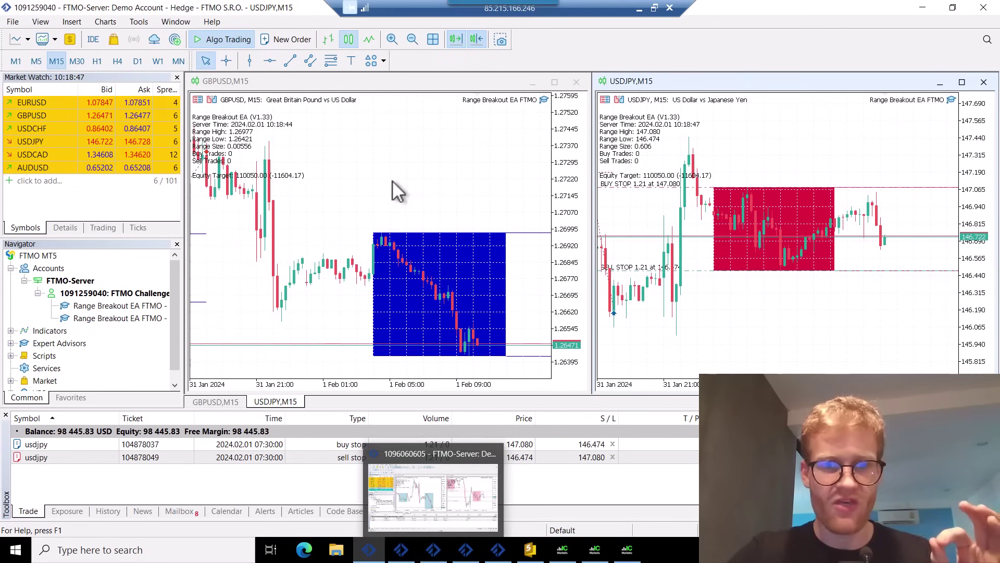
click(366, 352)
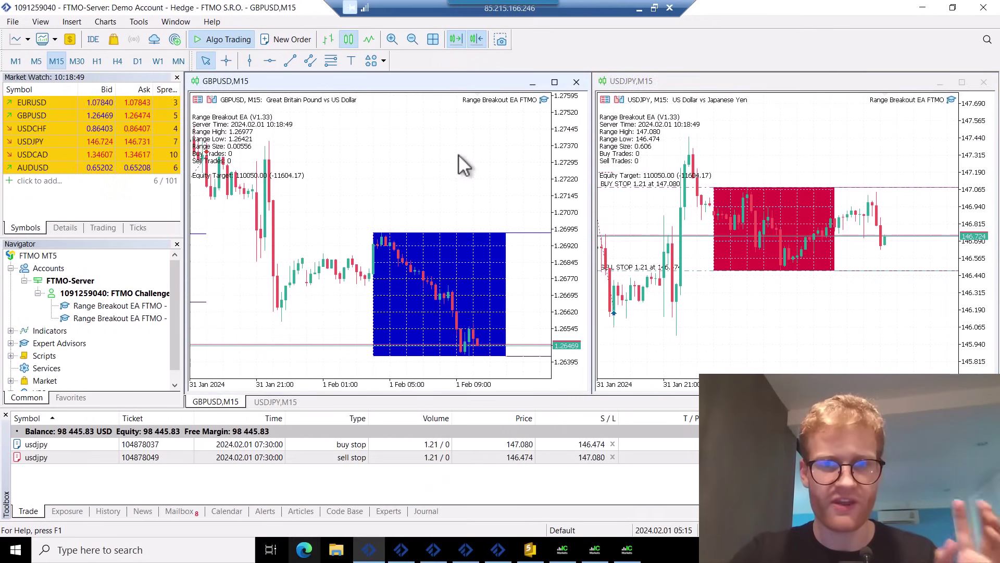
click(637, 9)
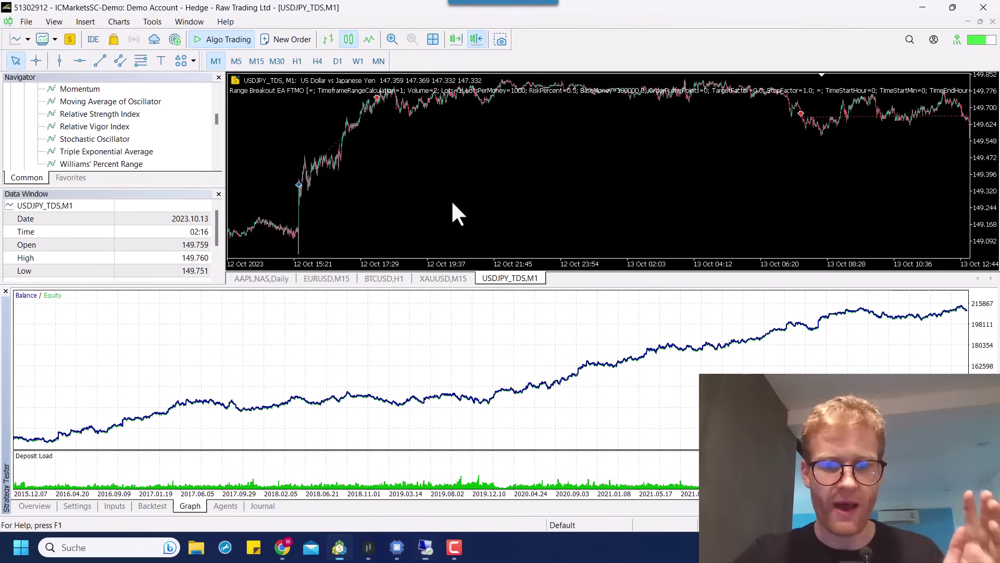
Filter the TradeBuddy journal to include both USDJPY and GBPUSD trades.
click(367, 552)
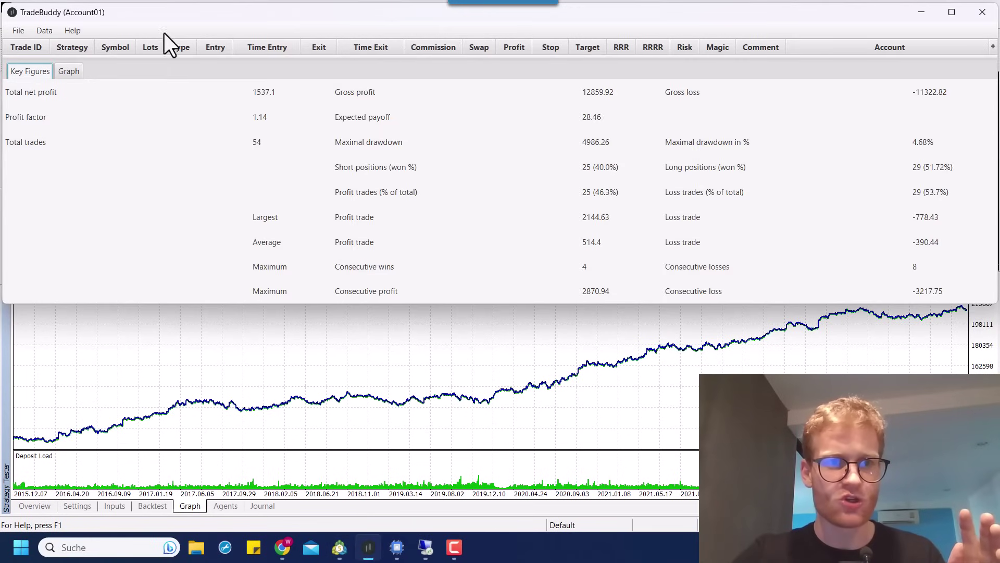
drag(211, 192, 212, 197)
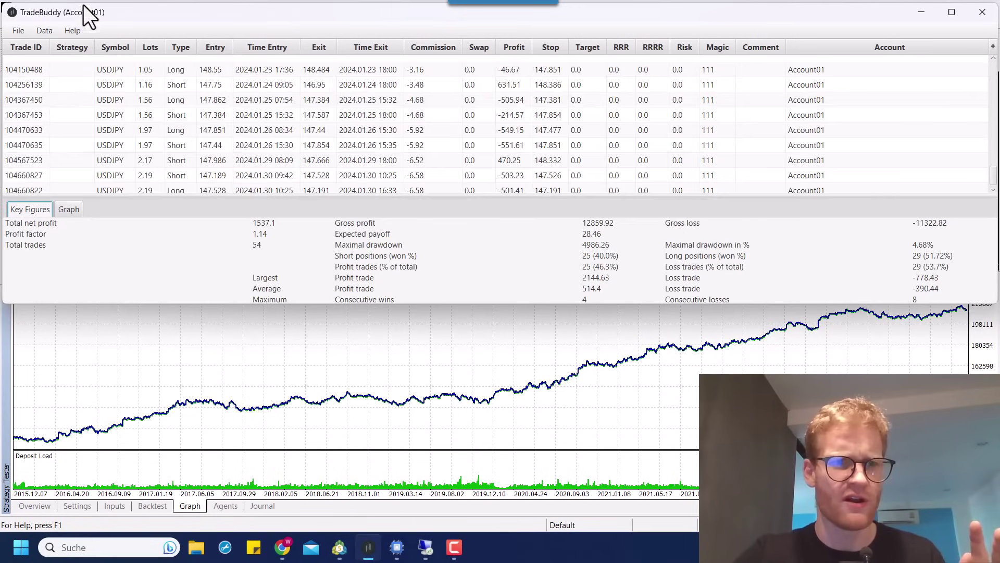
click(21, 26)
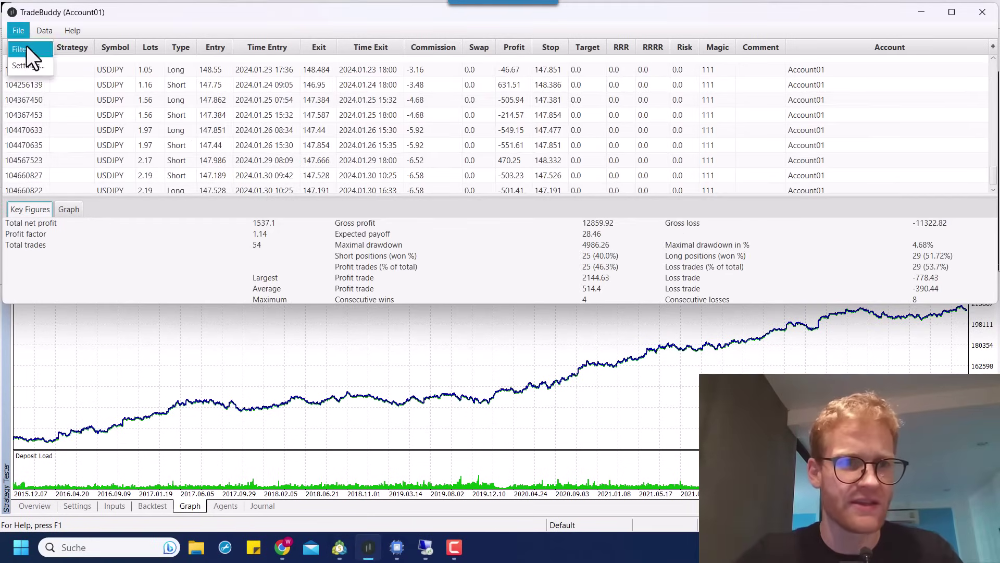
click(26, 45)
click(86, 55)
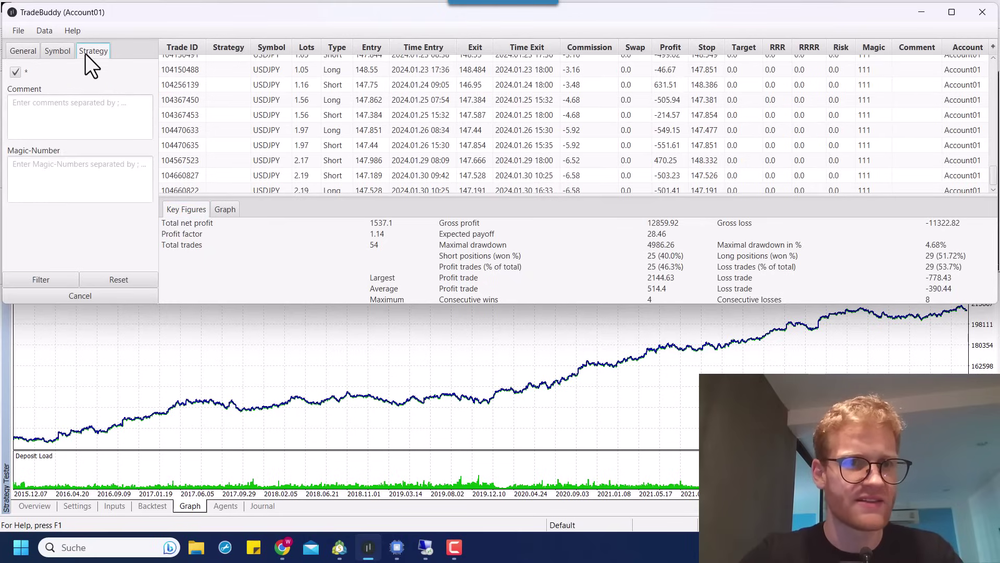
click(65, 52)
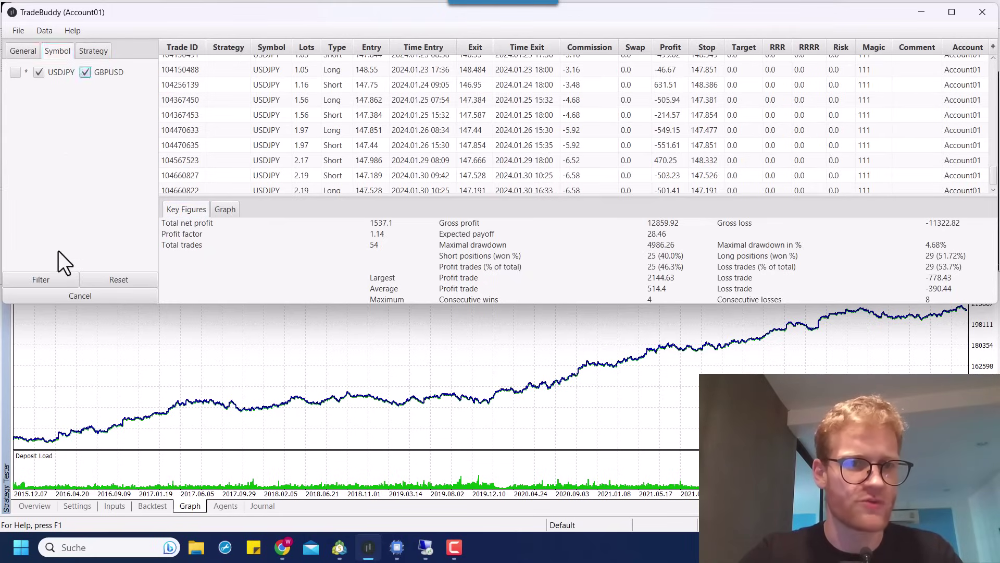
click(54, 281)
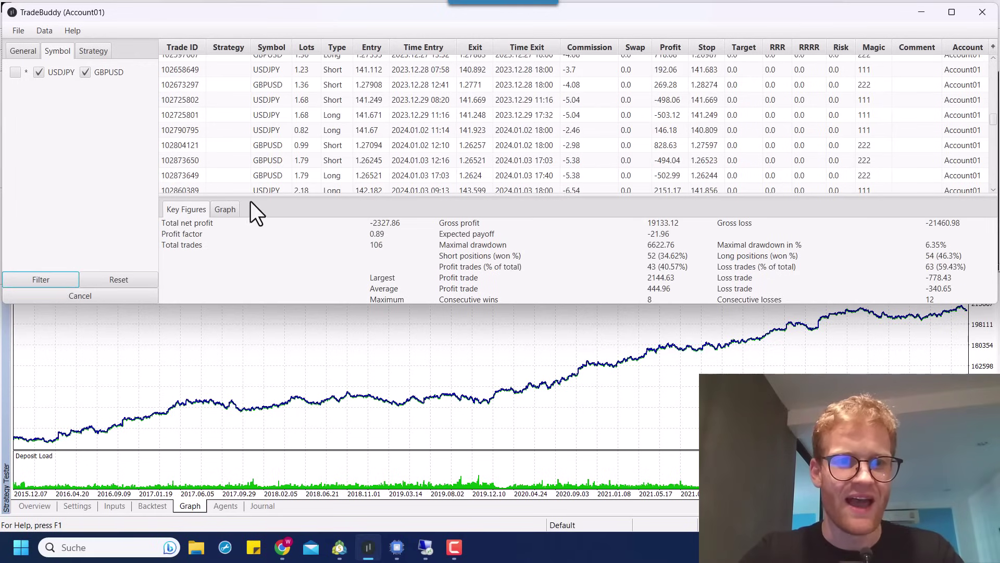
Show the combined equity curve with resized panels and check key figures: 106 trades, net -2327.86.
click(223, 210)
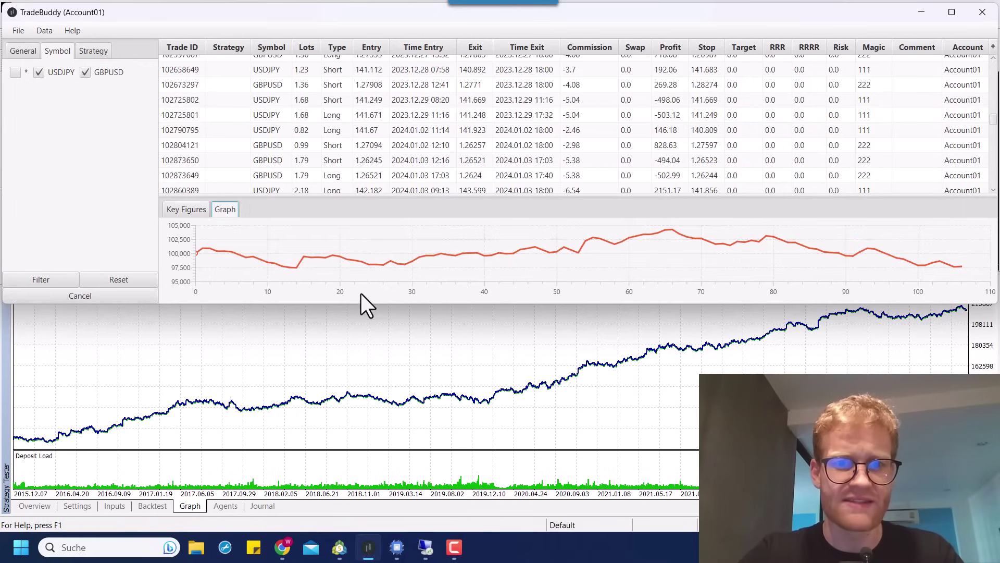
drag(372, 306, 369, 495)
drag(403, 290, 452, 8)
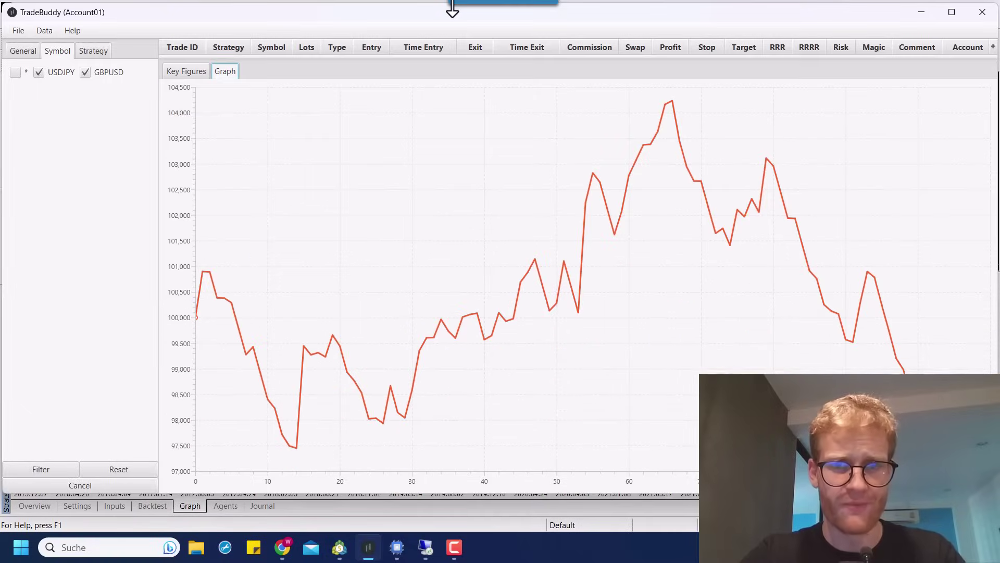
drag(437, 56, 260, 230)
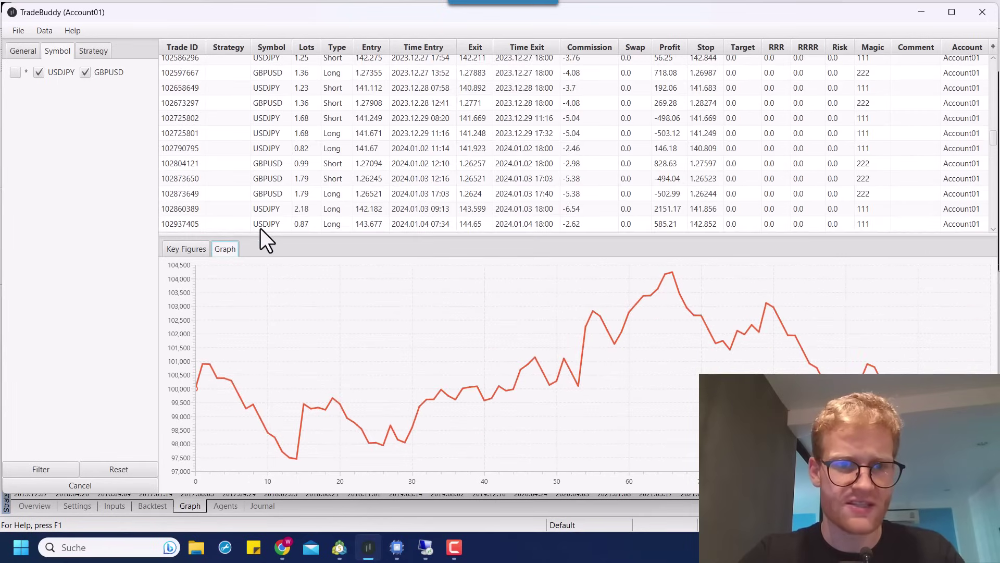
click(202, 249)
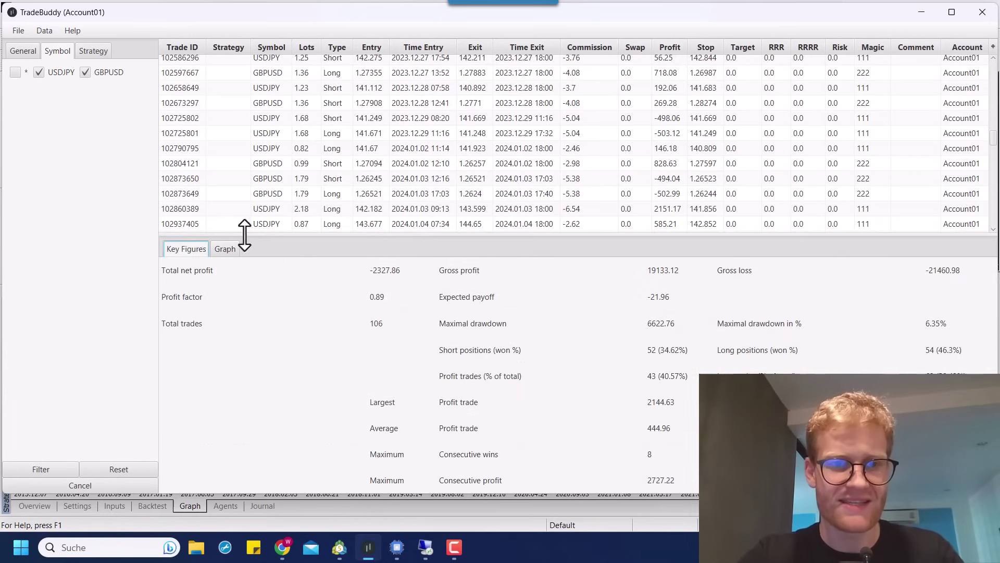
click(229, 250)
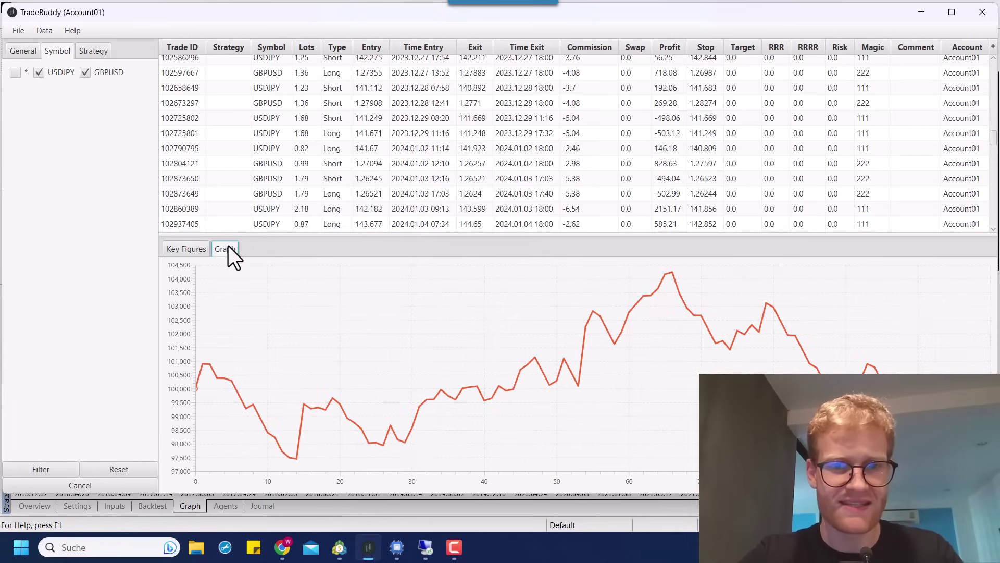
click(283, 551)
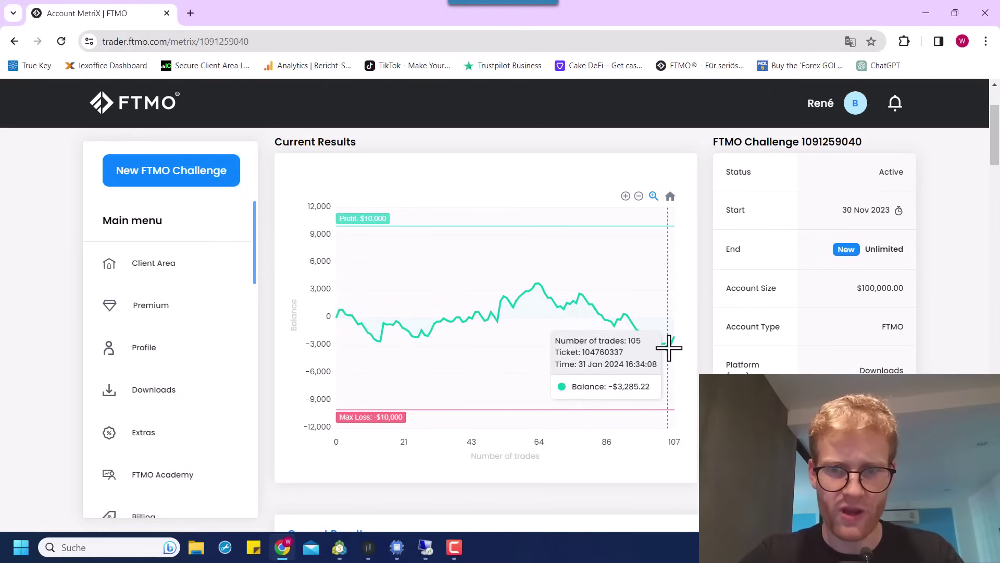
Scroll over the FTMO MetriX 107-trade balance chart, then bring TradeBuddy back to the front.
scroll(669, 348, down, 3)
scroll(667, 346, up, 1)
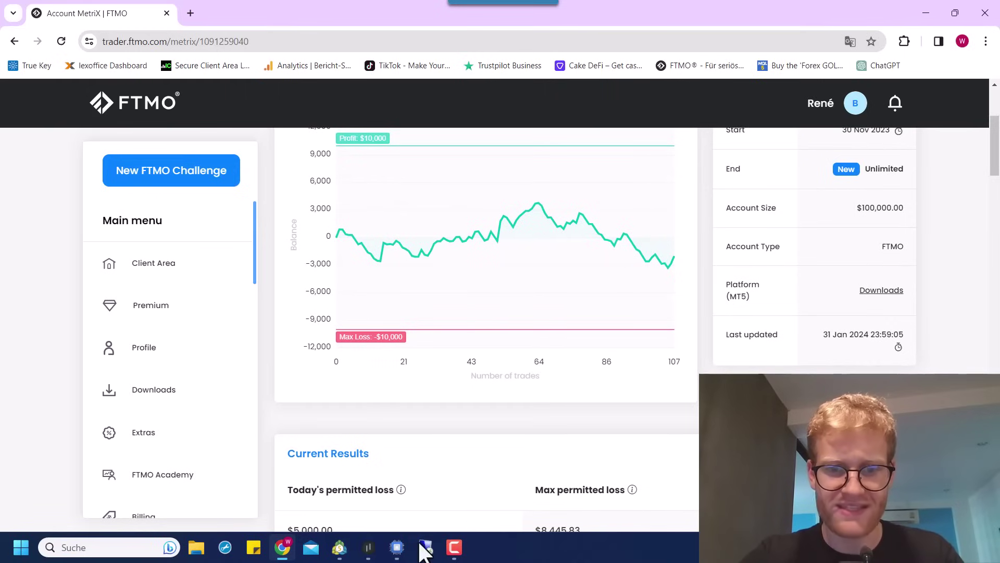
click(369, 548)
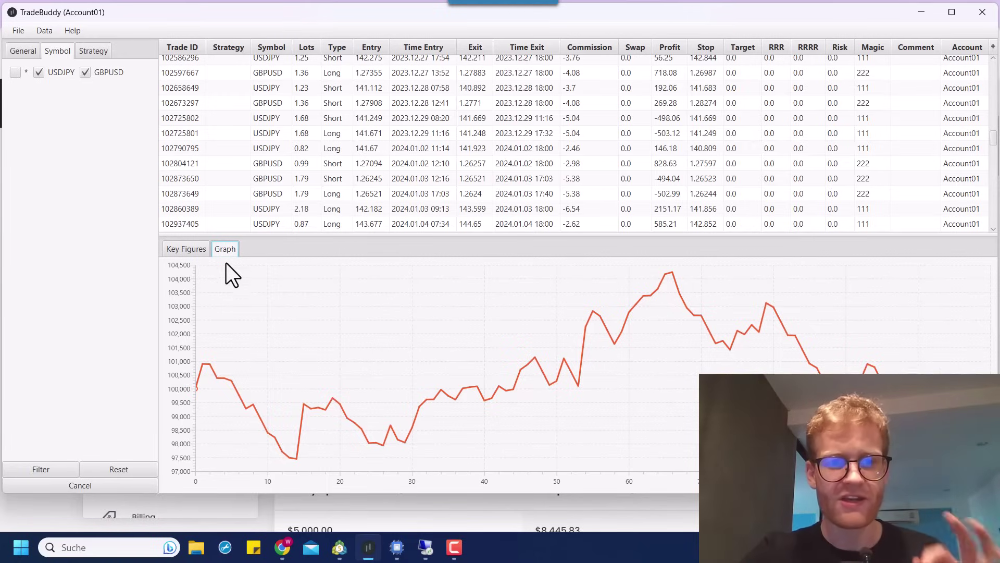
Untick GBPUSD and reapply the filter so only the 54 USDJPY trades remain.
click(193, 249)
click(215, 249)
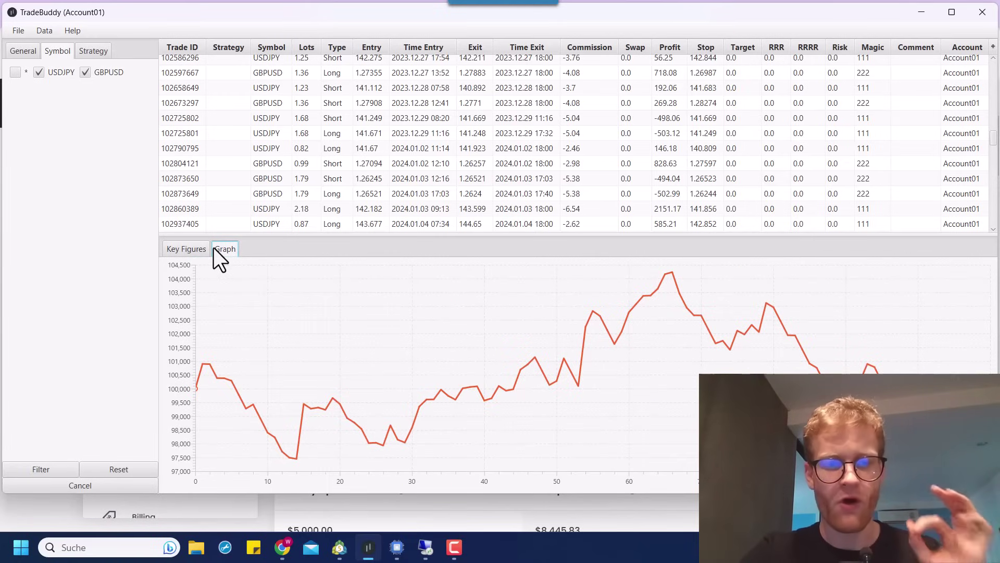
click(184, 248)
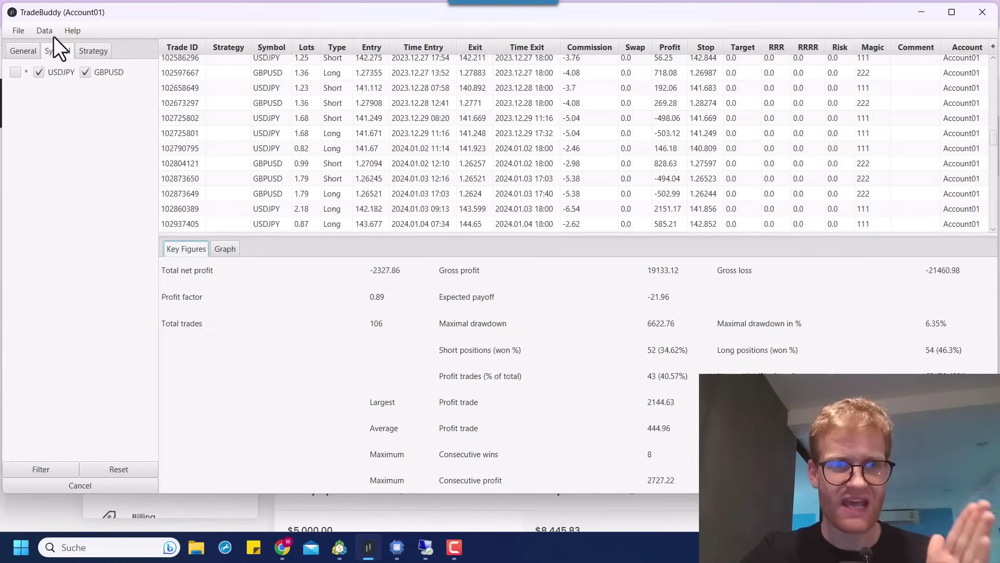
click(91, 71)
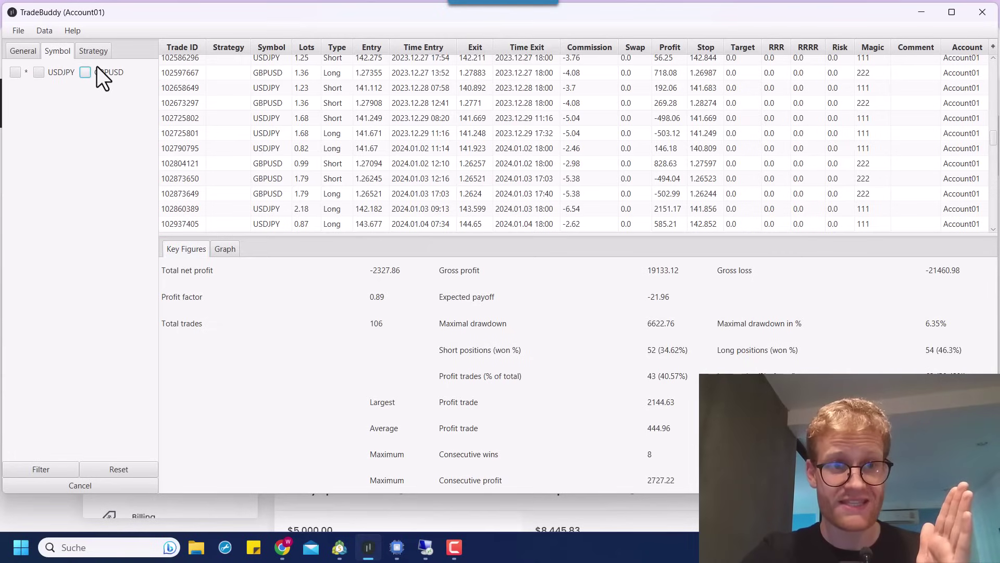
click(51, 471)
Show the USDJPY equity curve in a maximized window with the filter panel closed.
scroll(443, 175, up, 10)
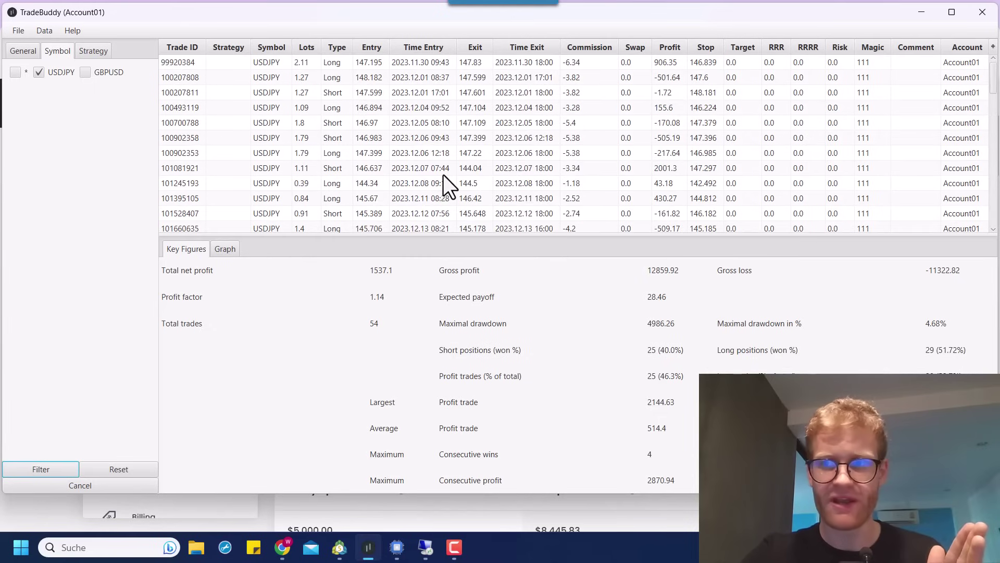
click(230, 249)
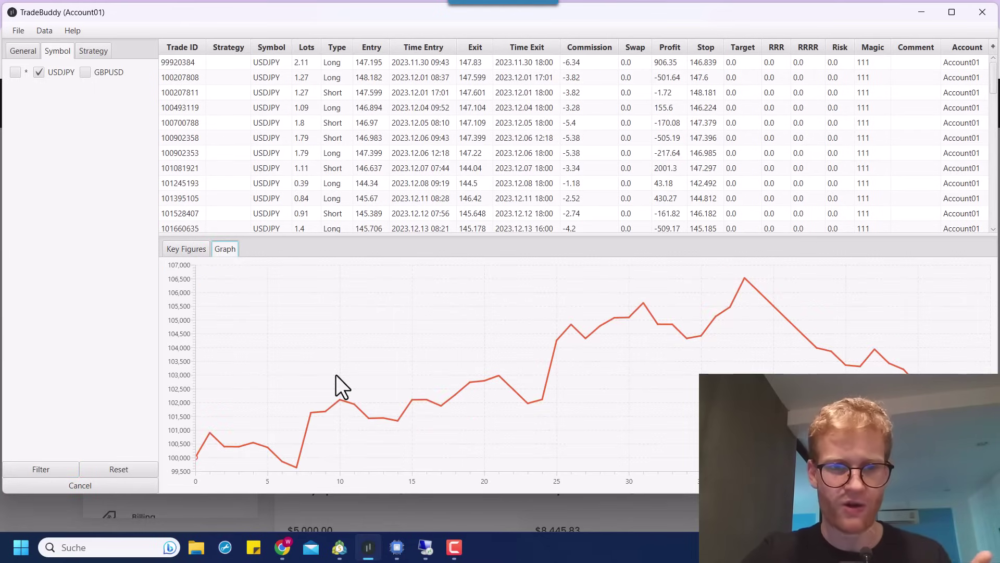
double_click(428, 12)
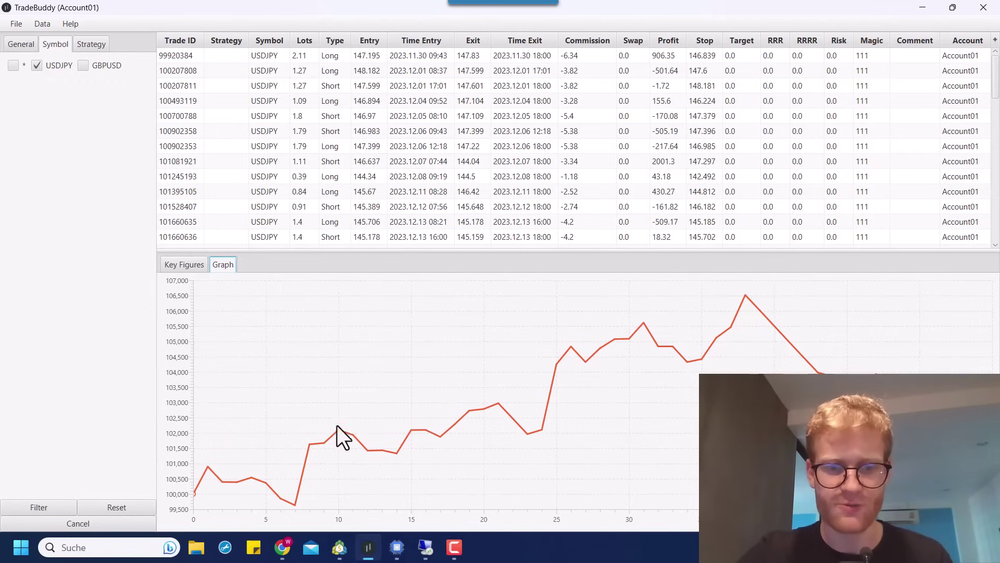
click(100, 520)
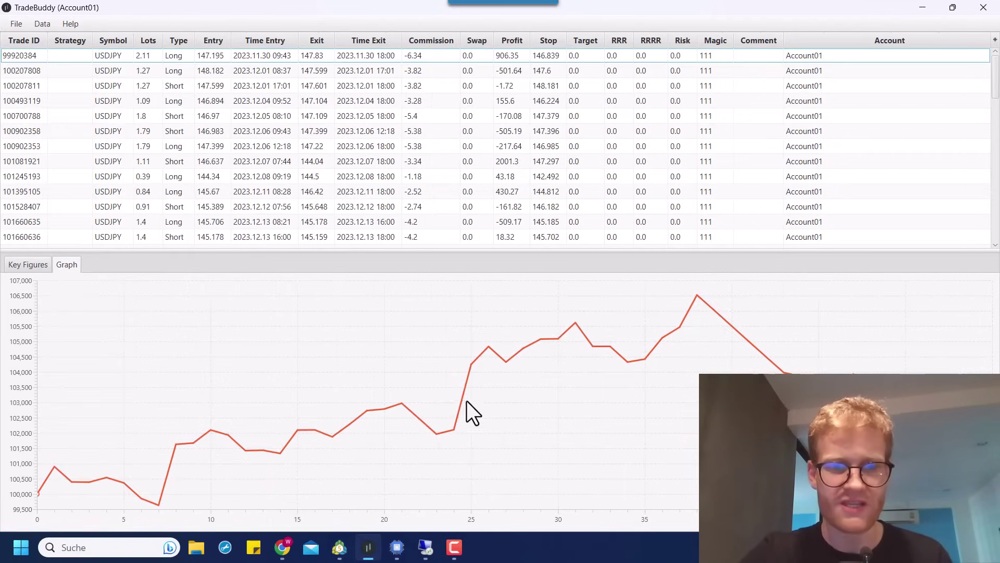
Set the tester start date to 2023.11.30, matching TradeBuddy's first trade entry.
click(339, 552)
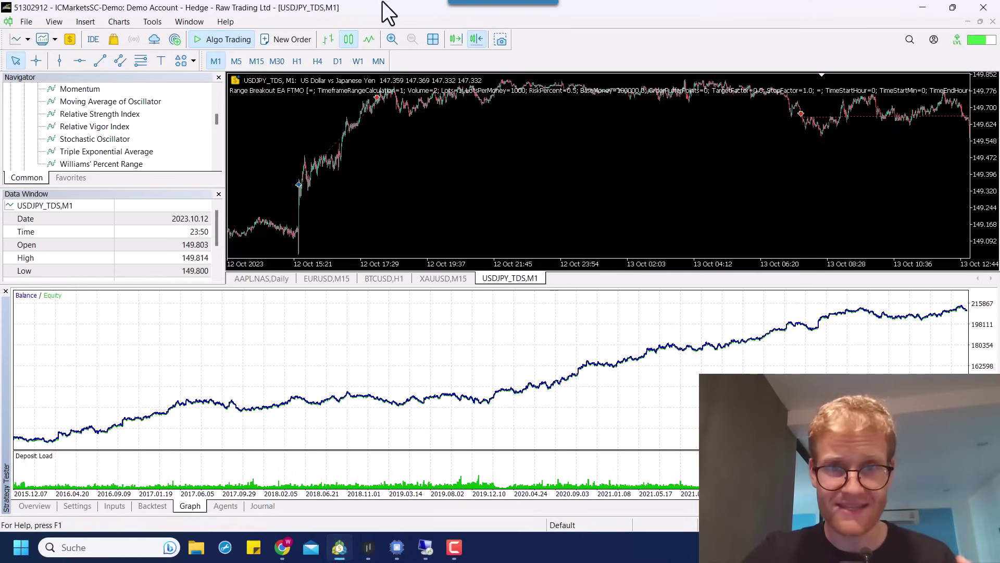
mouse_move(501, 395)
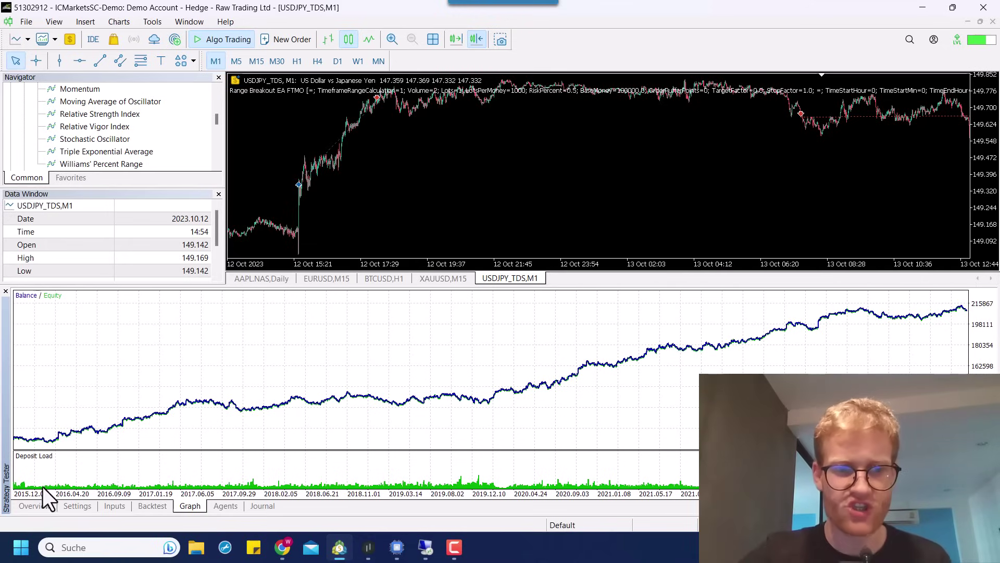
click(68, 506)
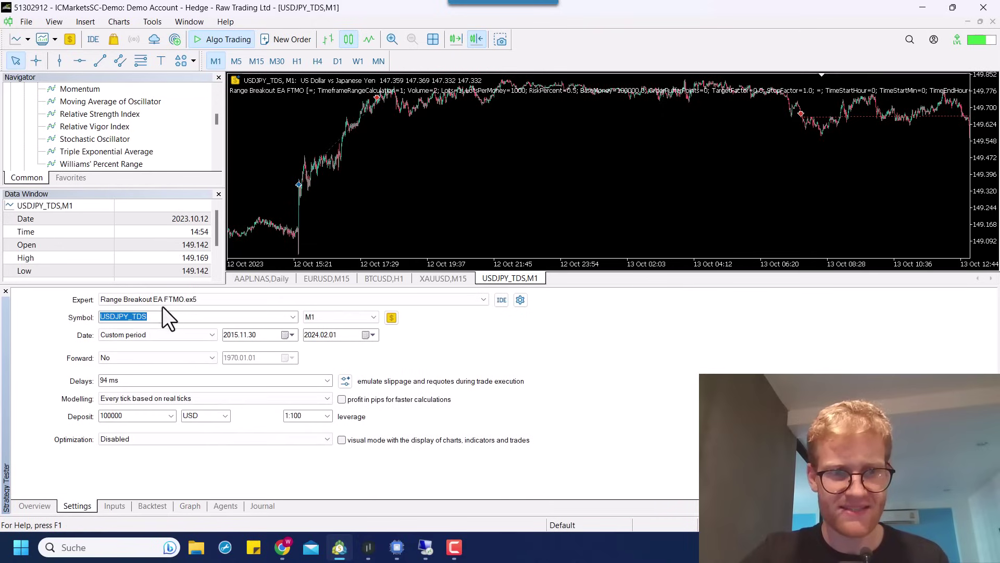
click(136, 318)
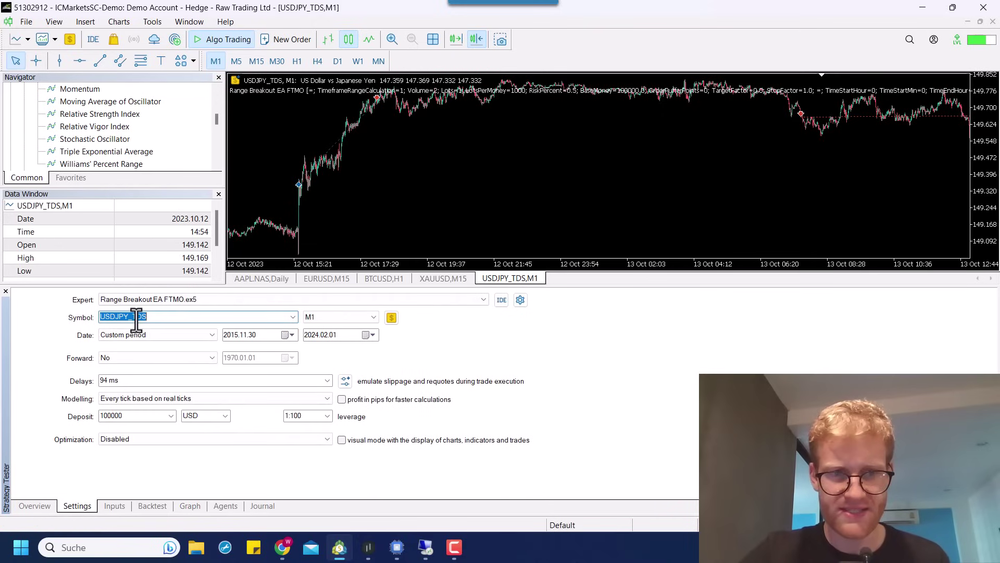
click(231, 337)
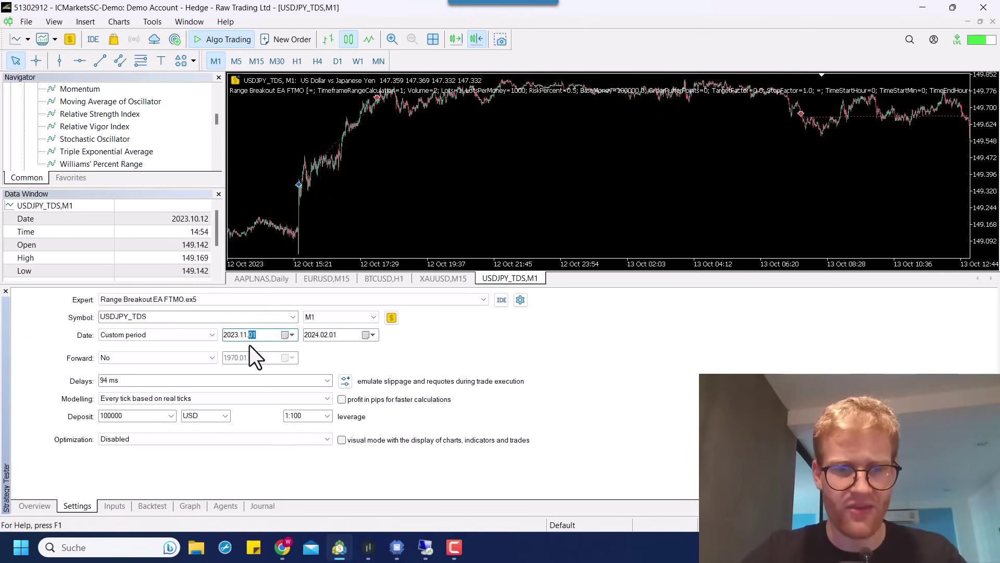
click(367, 552)
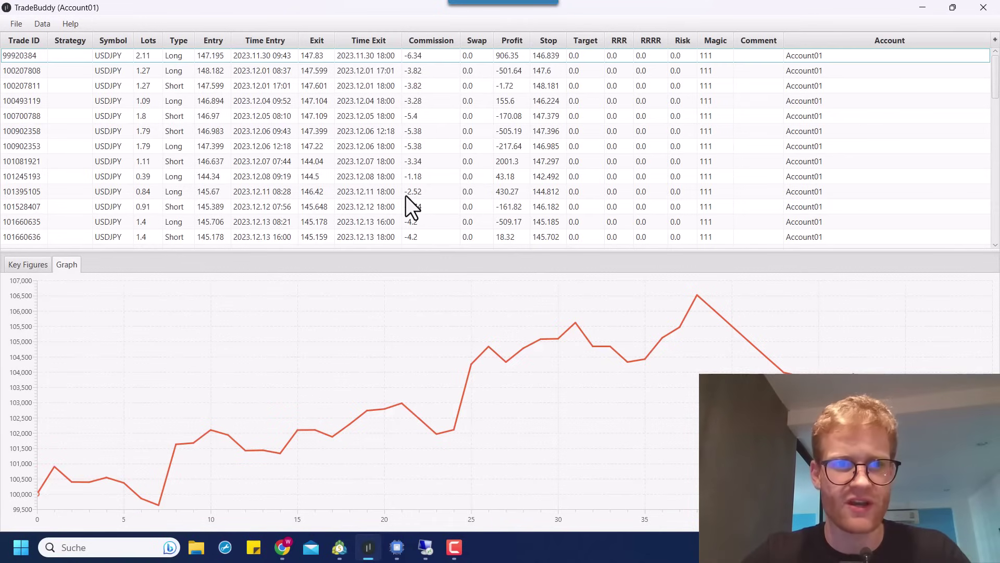
click(227, 57)
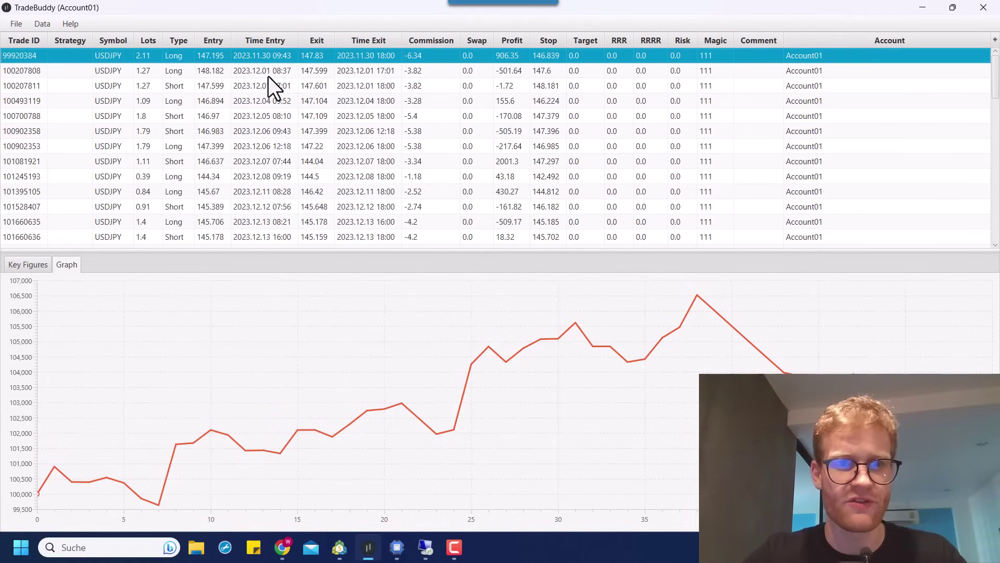
click(924, 8)
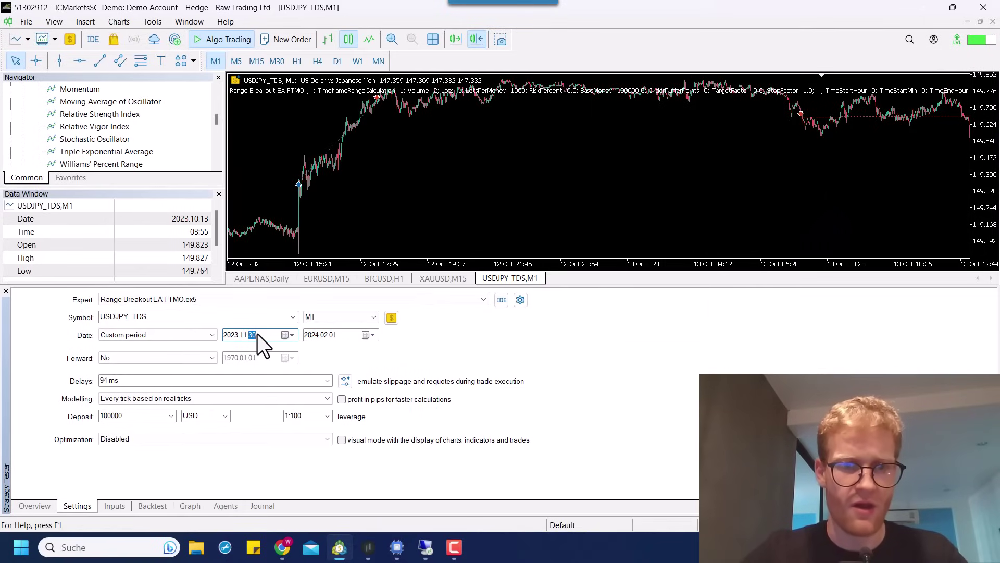
Set the end date to 2024.01.30, enable visual mode, and start the USDJPY_TDS M1 backtest.
click(366, 335)
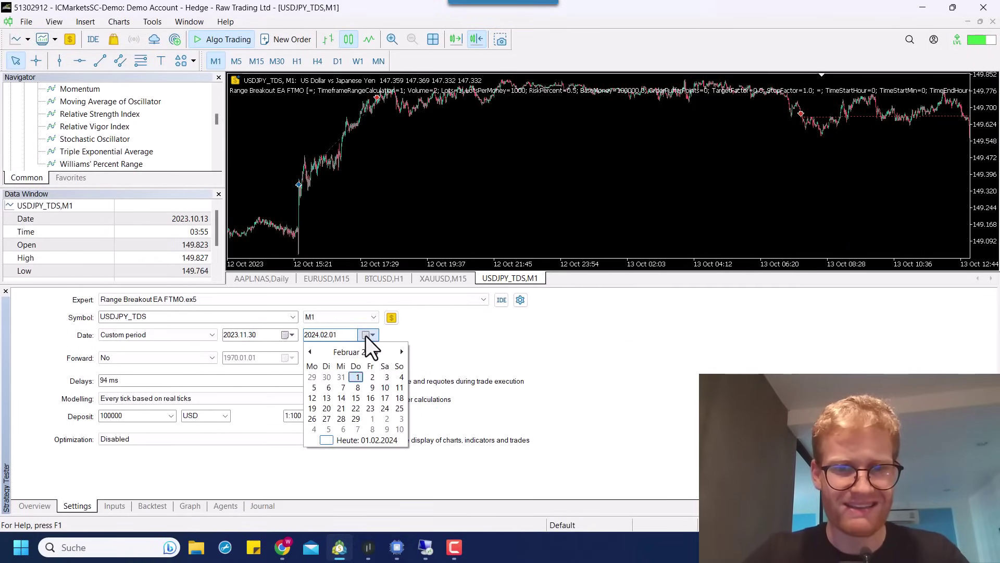
click(310, 352)
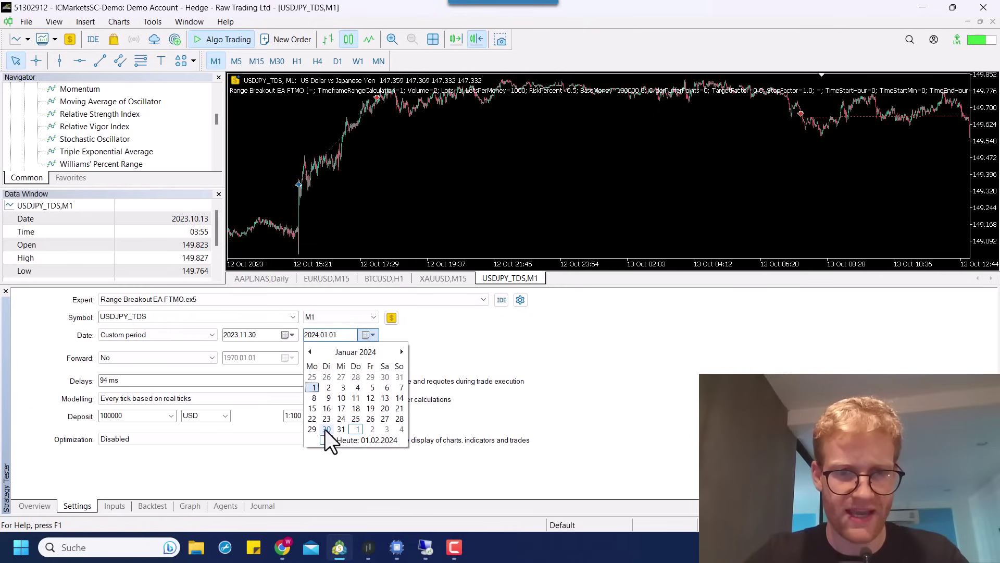
click(325, 428)
click(369, 552)
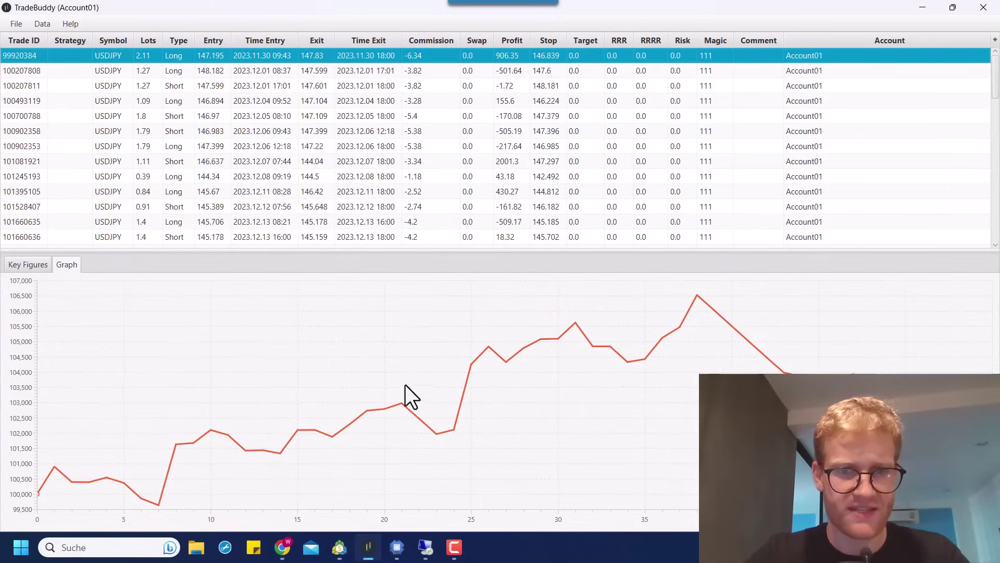
scroll(518, 149, down, 10)
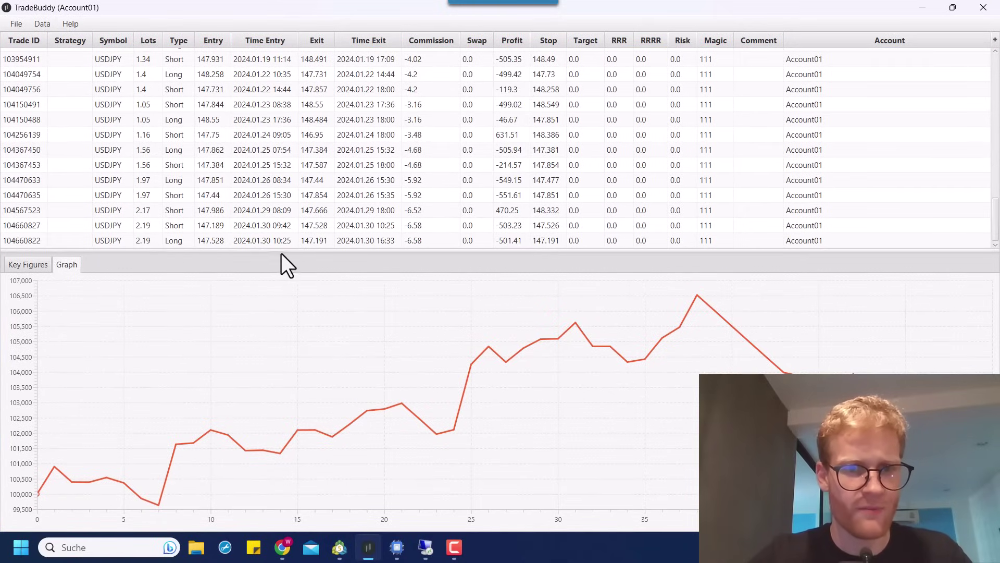
click(920, 8)
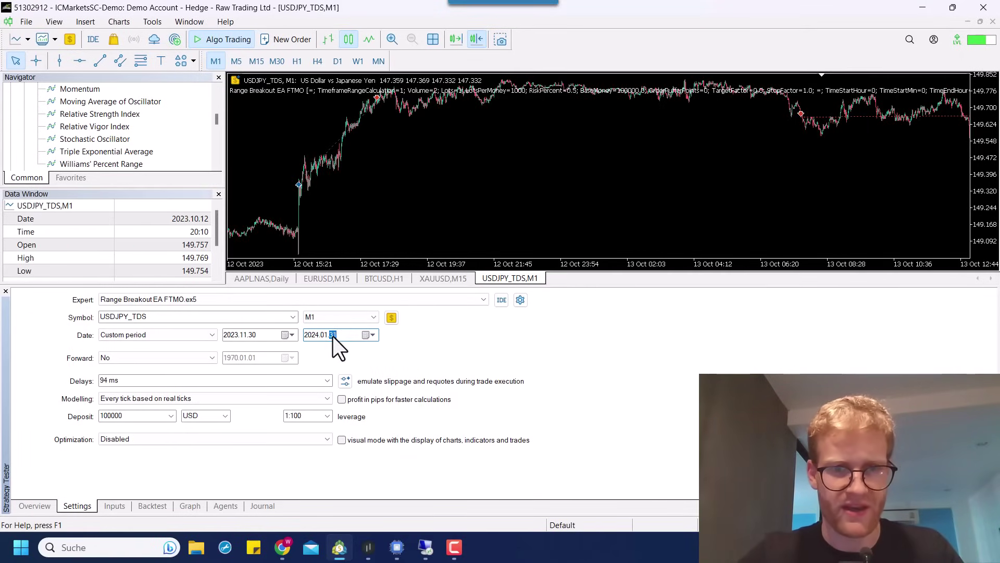
click(542, 341)
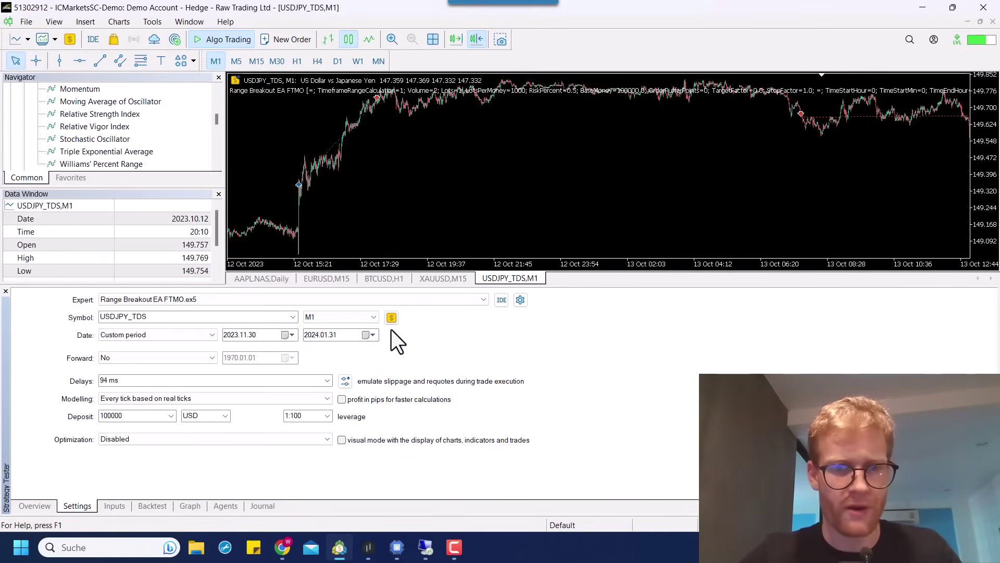
text(30)
click(405, 451)
click(358, 440)
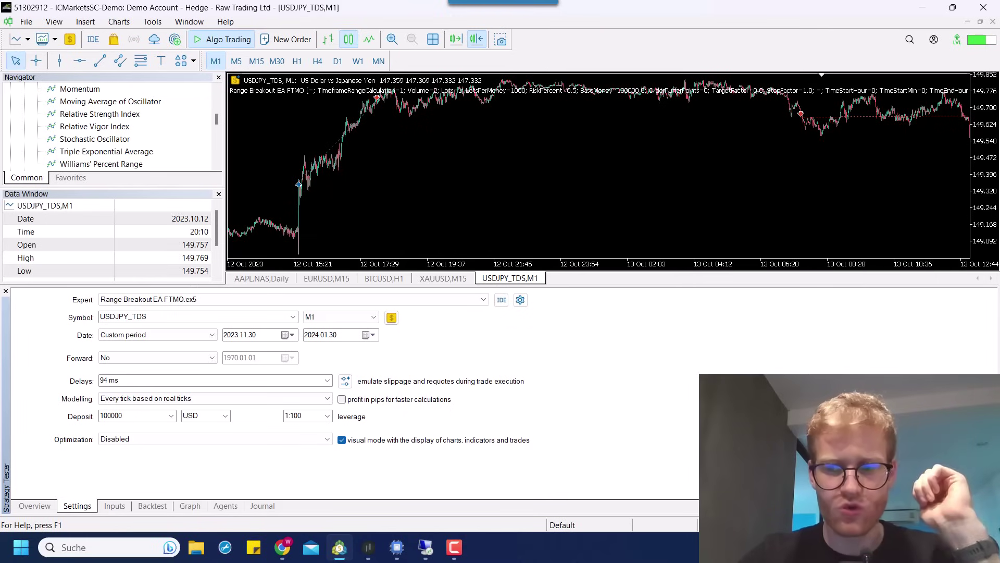
click(969, 505)
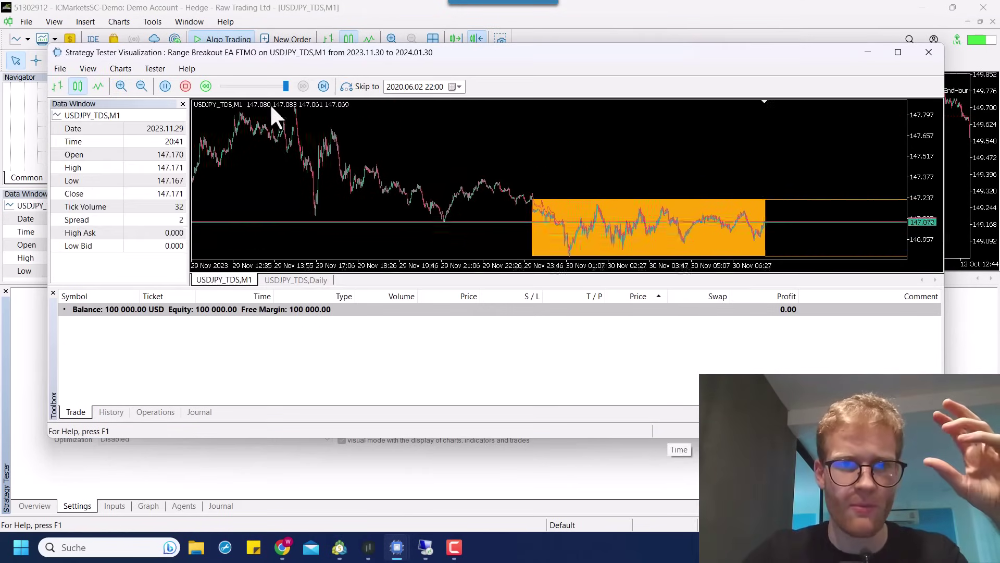
Resize the visualization window and run the visual replay at maximum speed.
click(252, 87)
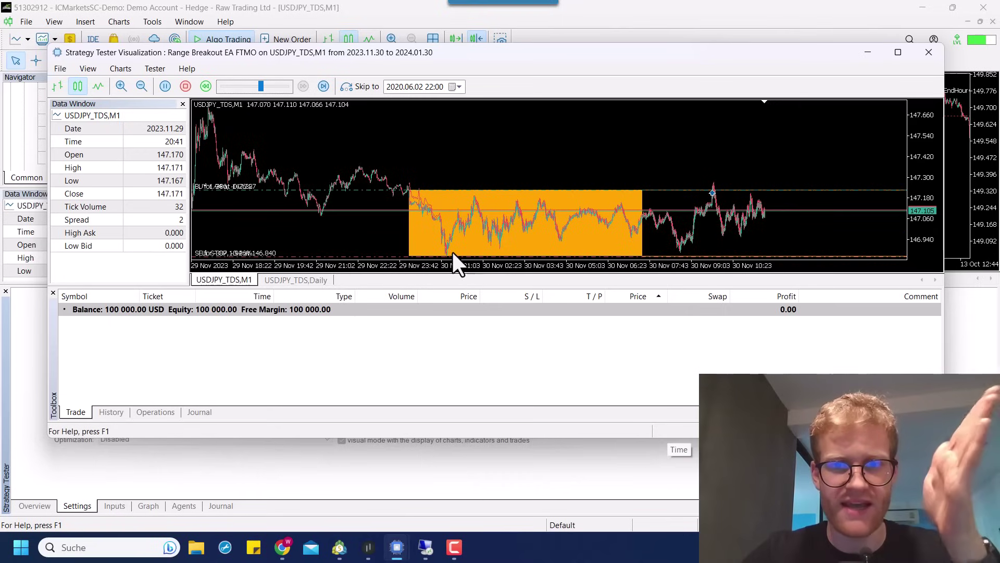
drag(260, 83, 308, 85)
double_click(357, 50)
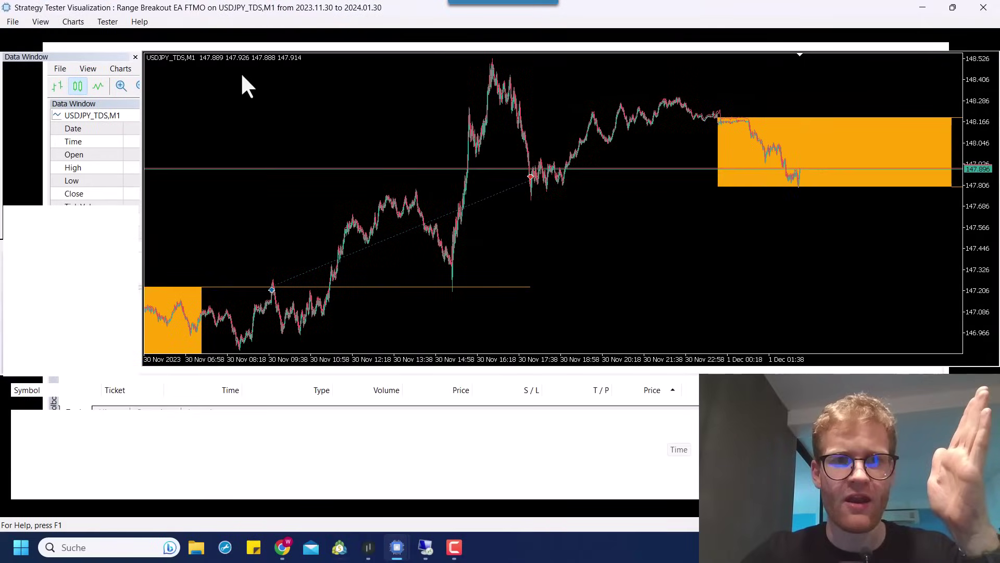
double_click(252, 18)
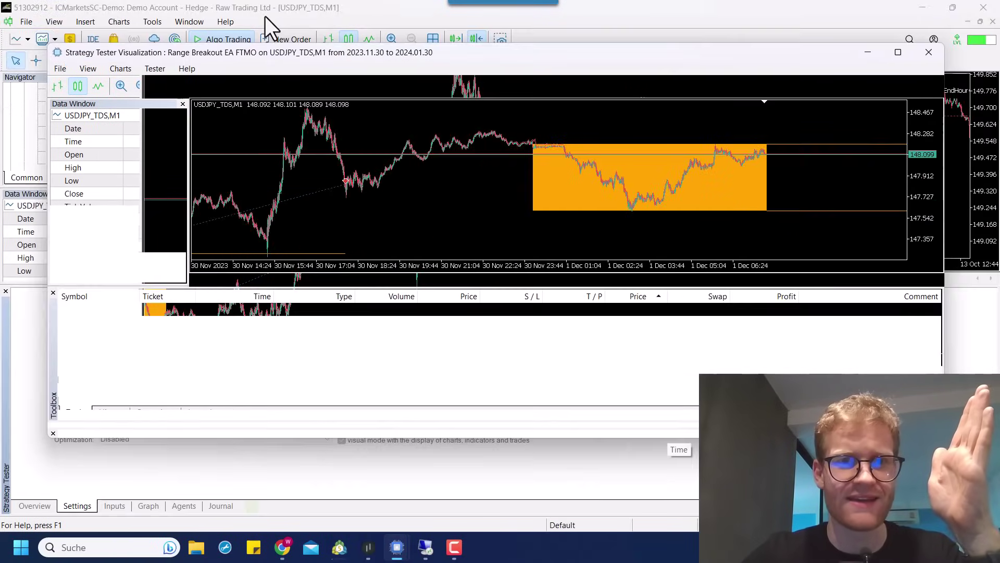
double_click(291, 55)
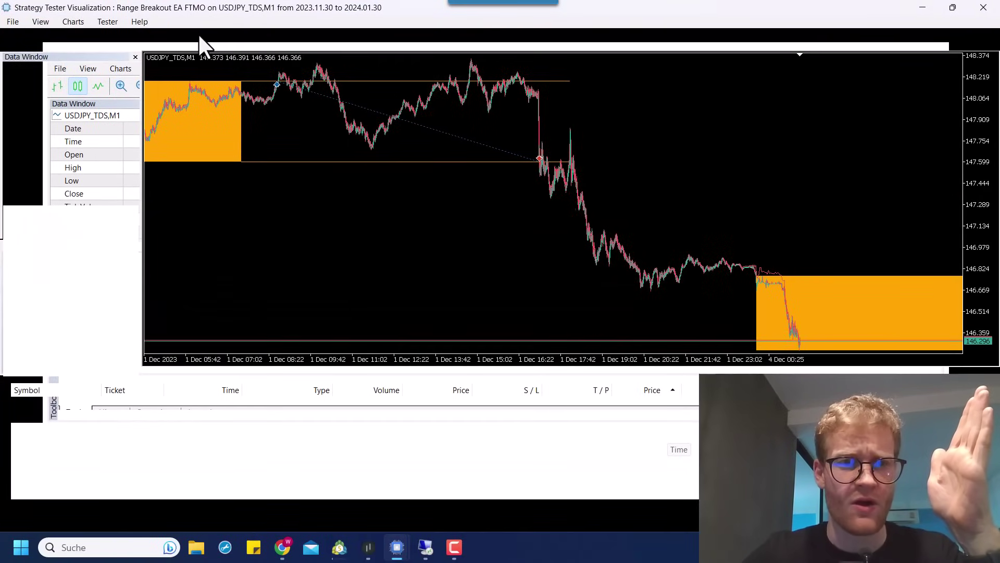
click(200, 37)
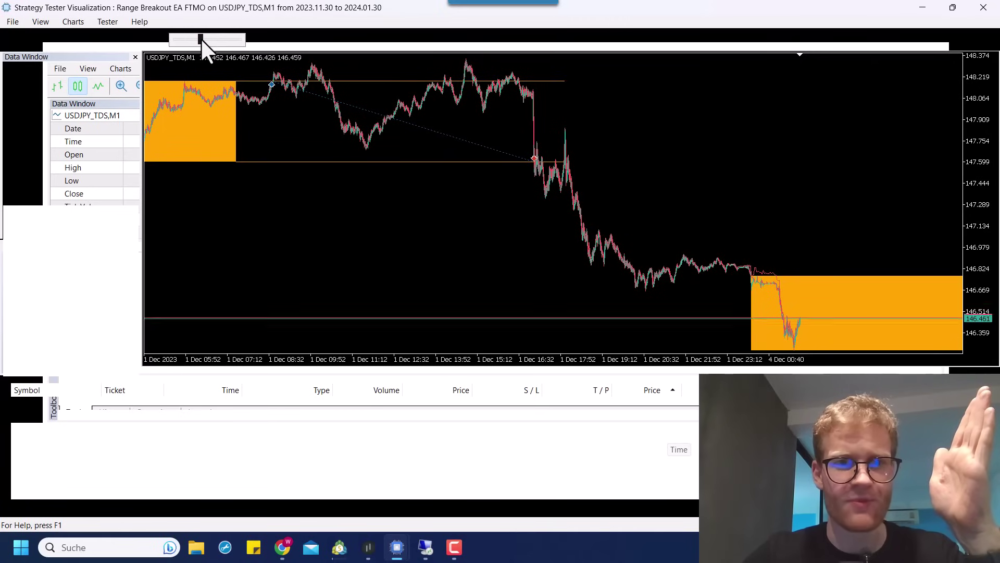
drag(201, 38, 162, 36)
click(256, 39)
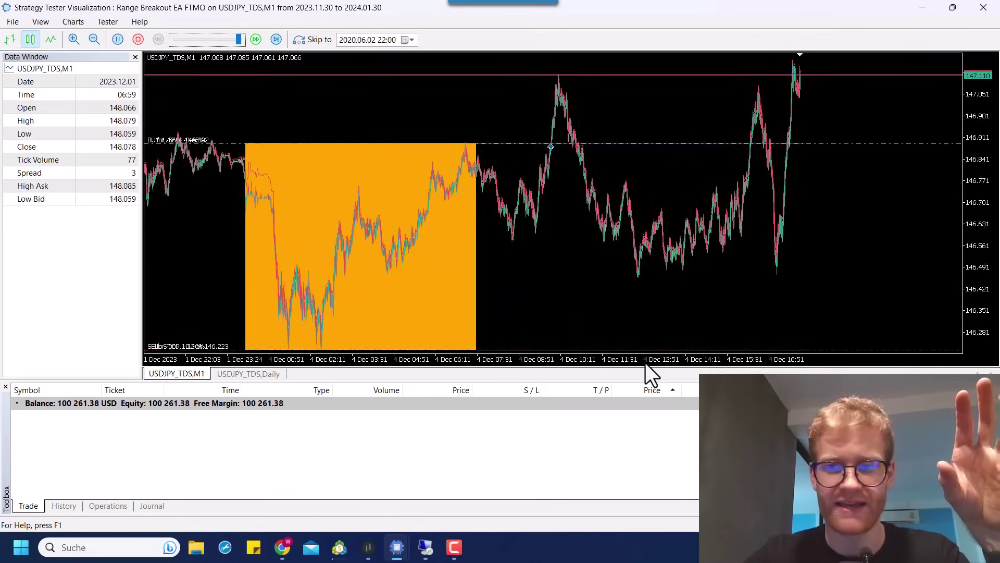
Show the tester's balance and equity graph and minimize the visualization window.
mouse_move(399, 555)
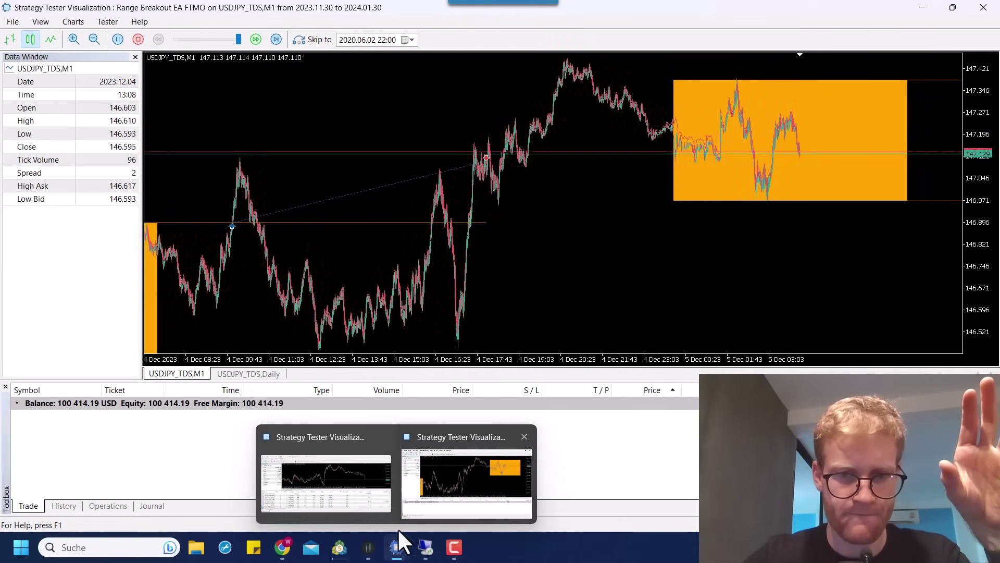
click(369, 547)
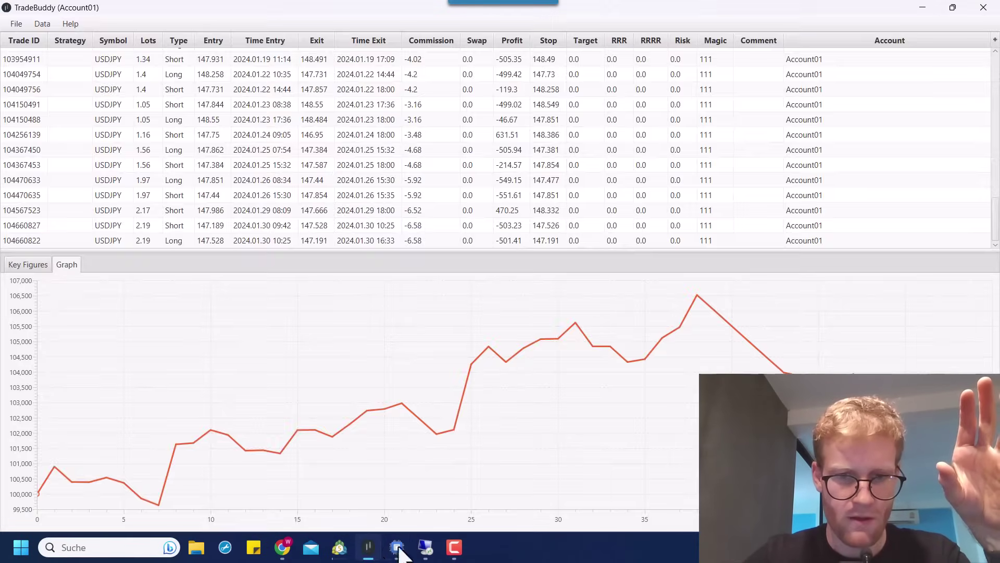
click(339, 547)
click(148, 506)
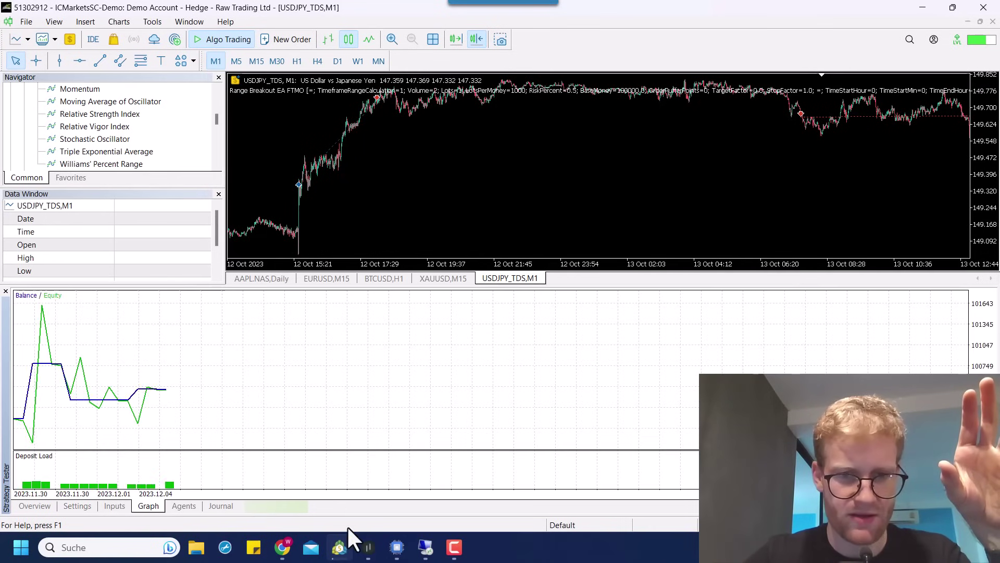
mouse_move(397, 547)
click(477, 476)
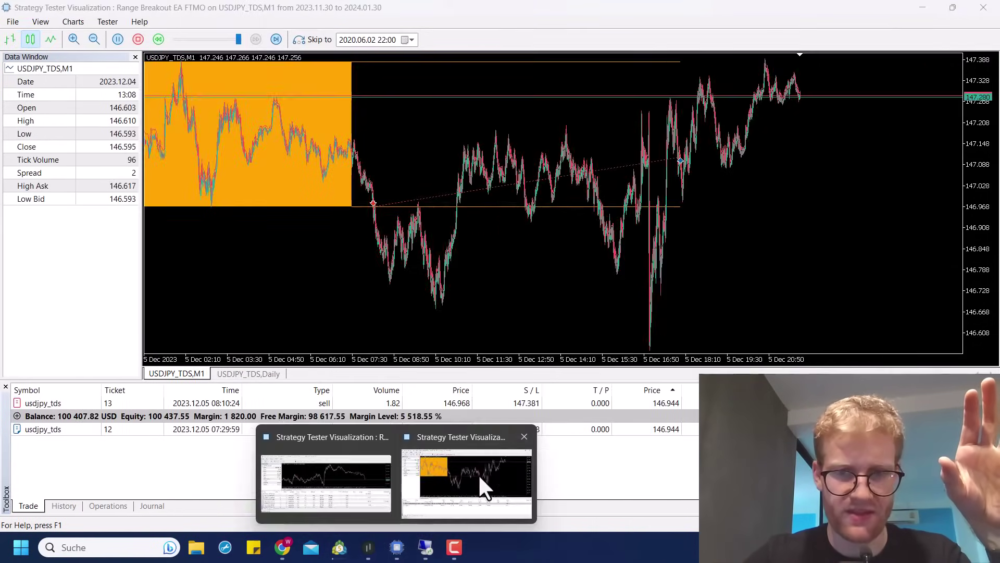
click(922, 8)
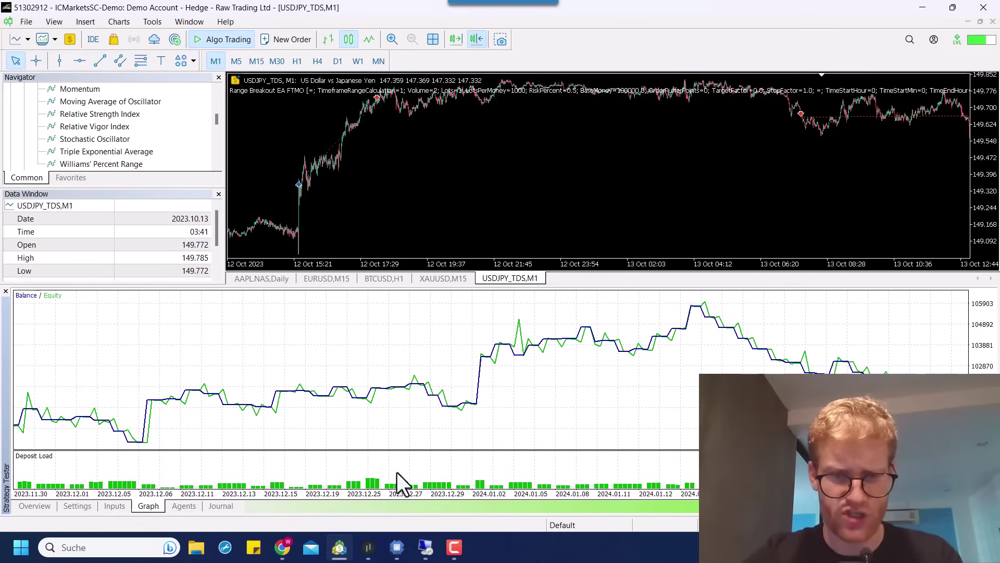
Resize TradeBuddy so its graph sits directly above MetaTrader 5's backtest graph.
click(368, 547)
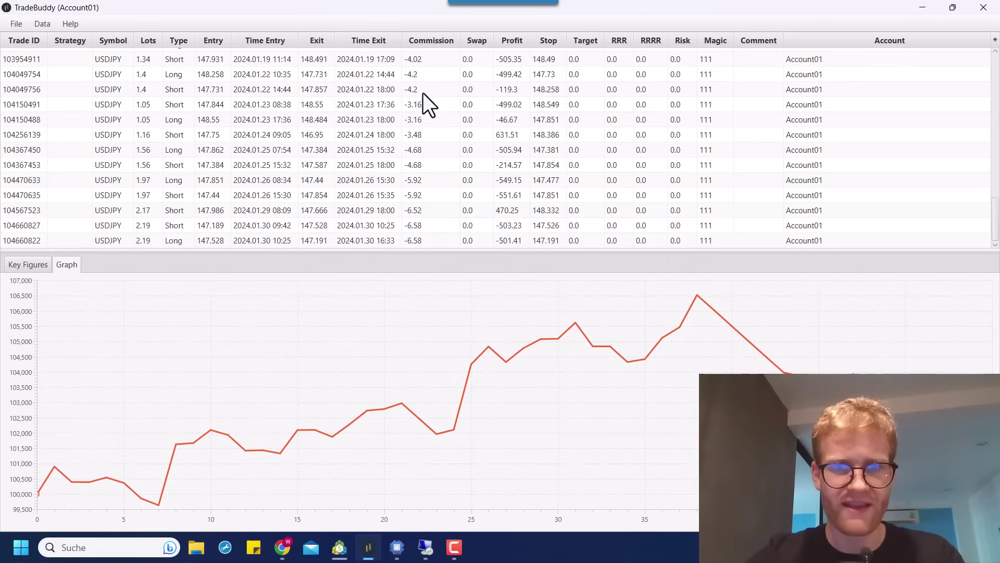
double_click(430, 10)
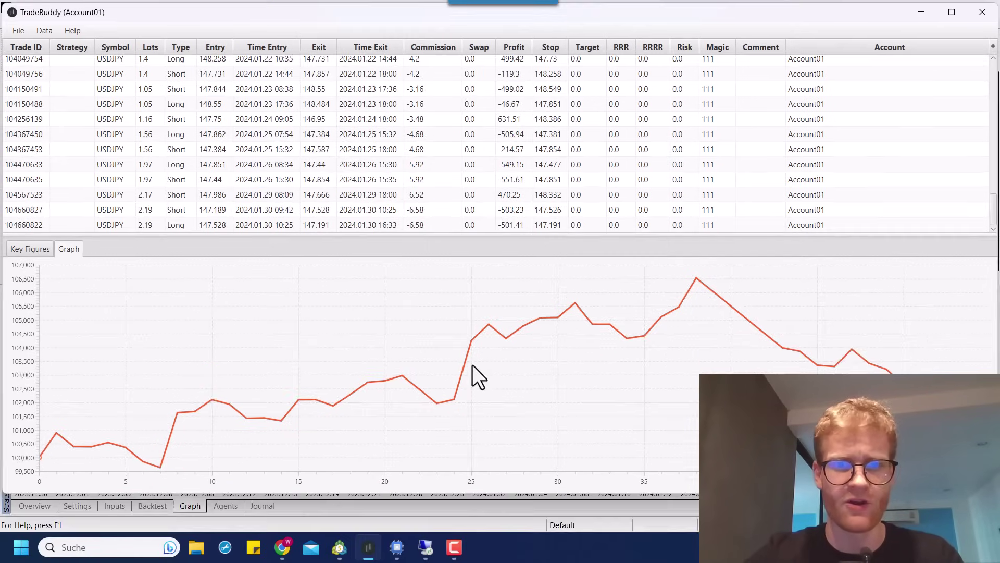
drag(458, 495, 547, 290)
drag(509, 135, 516, 8)
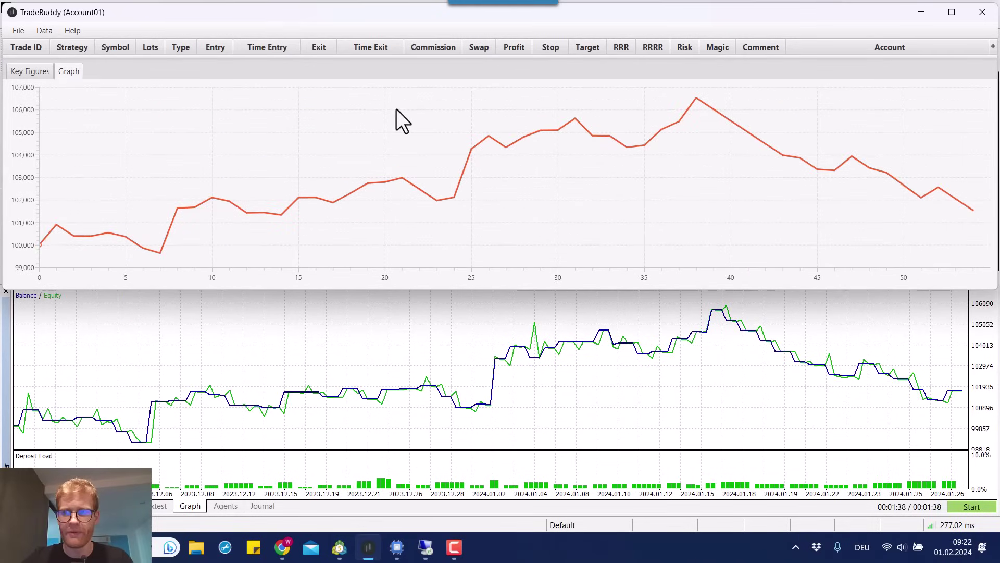
Filter TradeBuddy to USDJPY only and review the date range ending 2024.01.31.
click(17, 32)
click(24, 50)
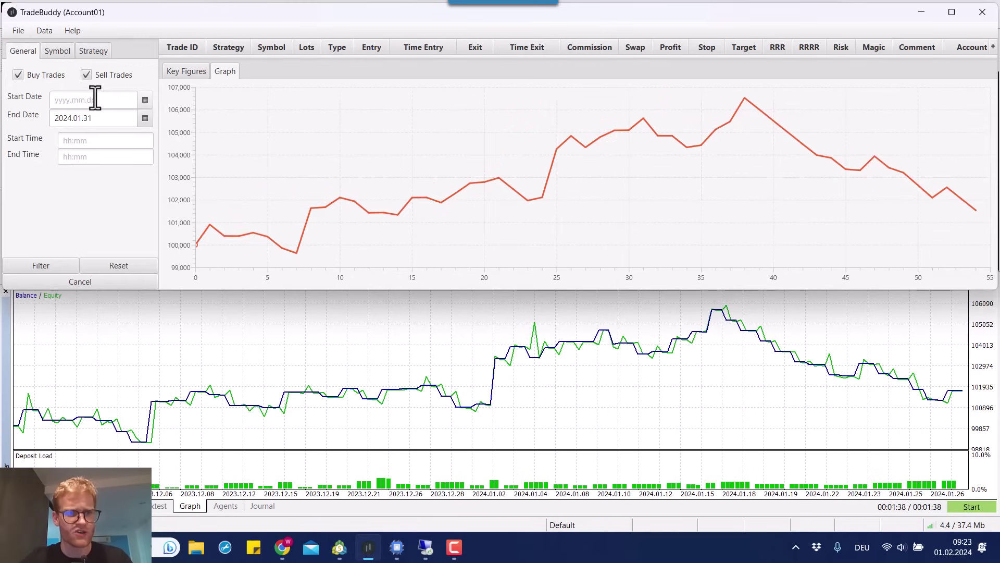
click(95, 51)
click(58, 50)
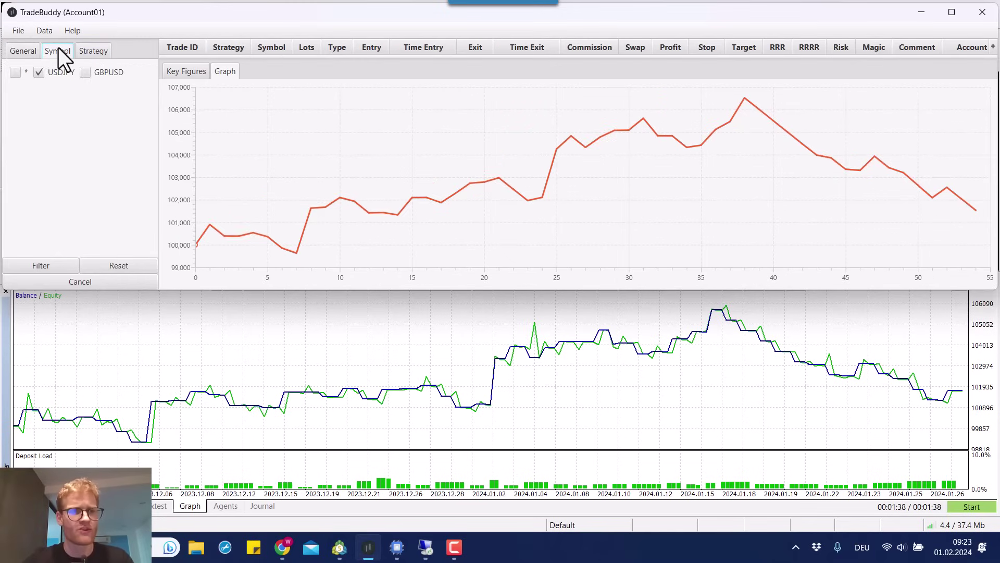
click(59, 263)
click(23, 53)
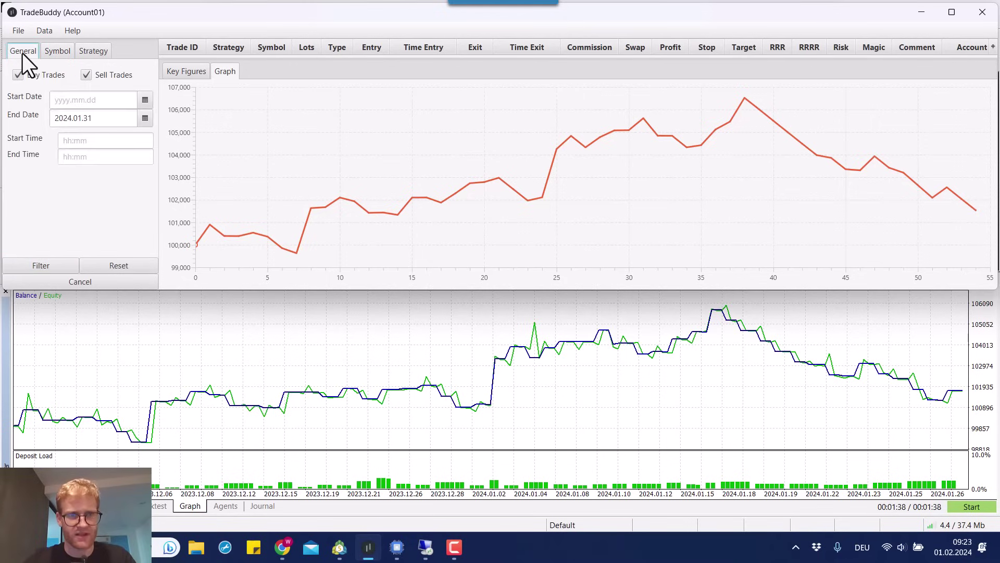
click(118, 286)
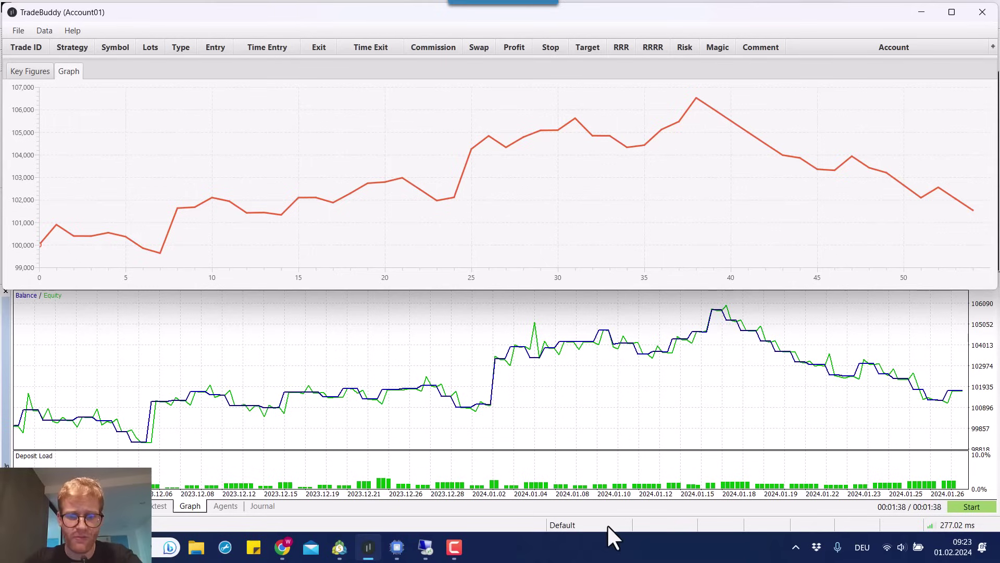
Compare TradeBuddy's key figures for the filtered trades with MT5's backtest statistics.
click(27, 68)
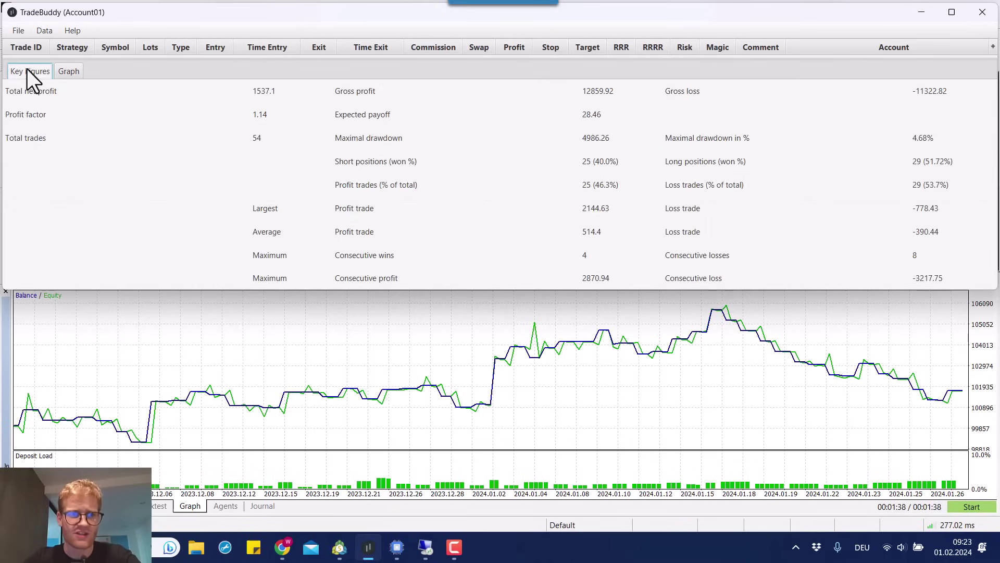
click(153, 506)
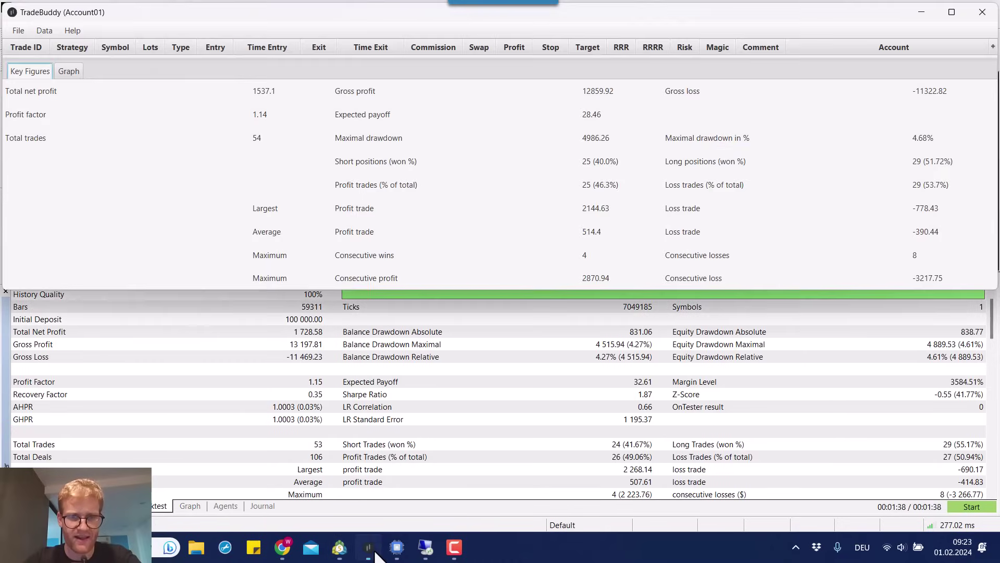
click(369, 547)
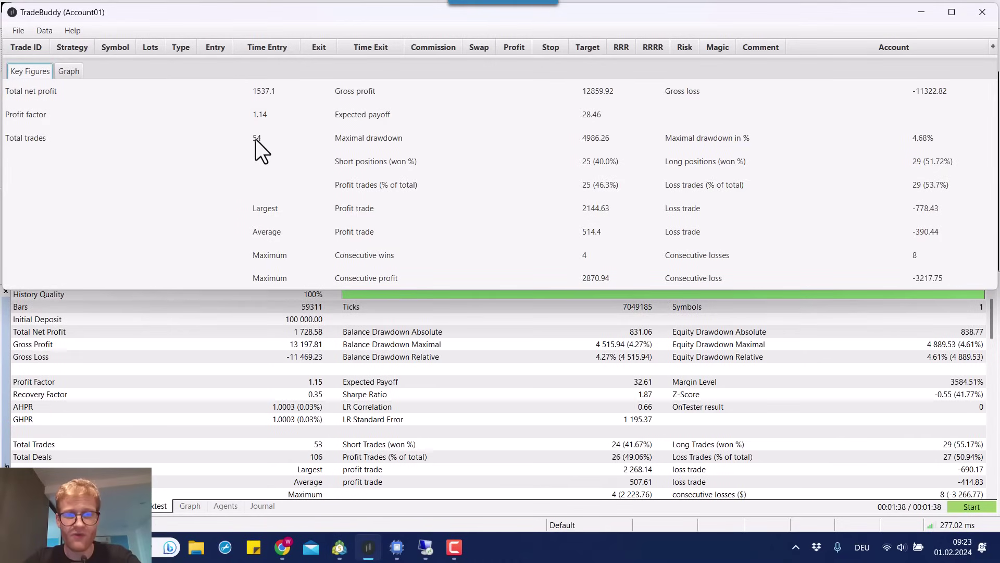
Bring up MT5's strategy tester visualization of the USDJPY run at 29 Jan 2024.
click(321, 445)
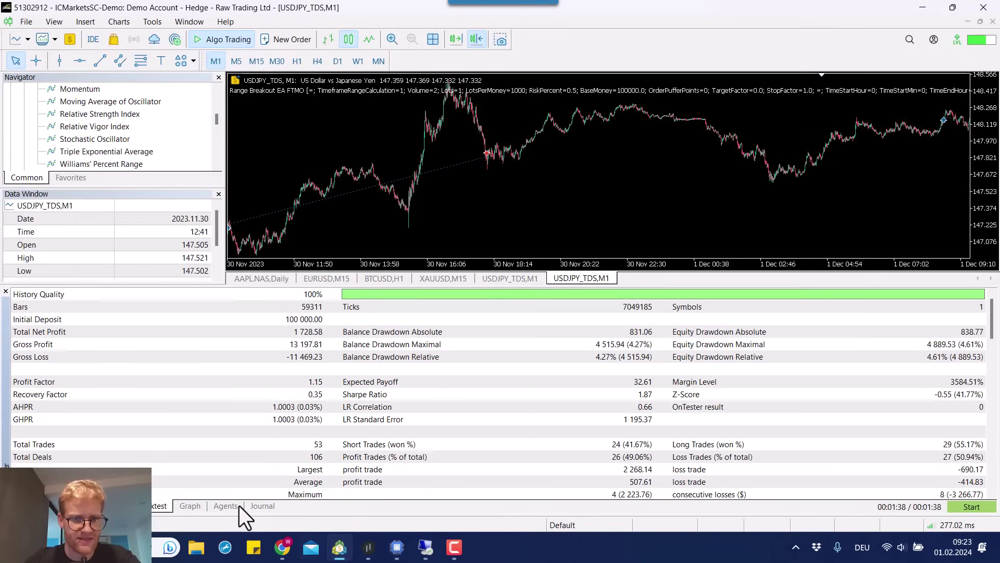
mouse_move(396, 550)
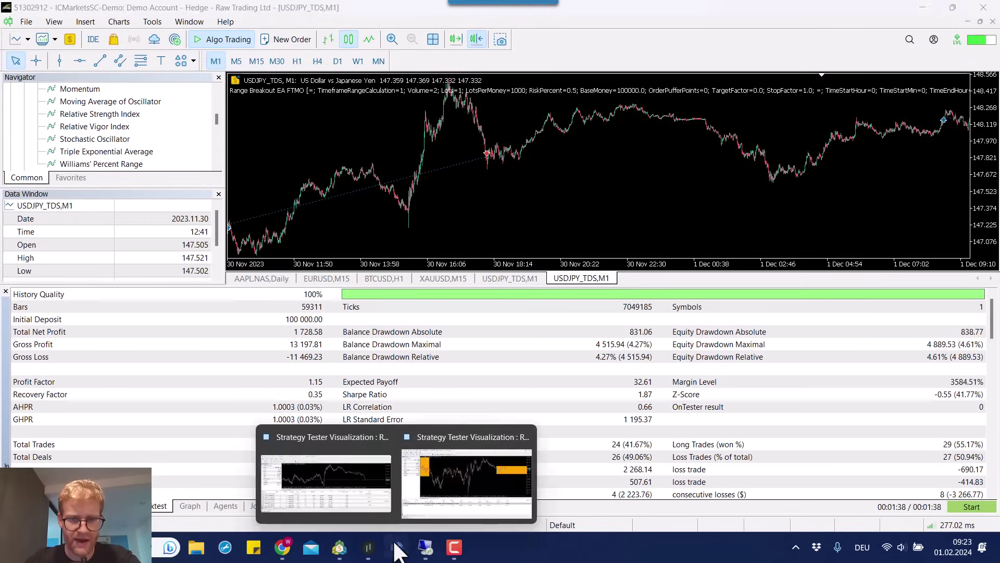
click(489, 477)
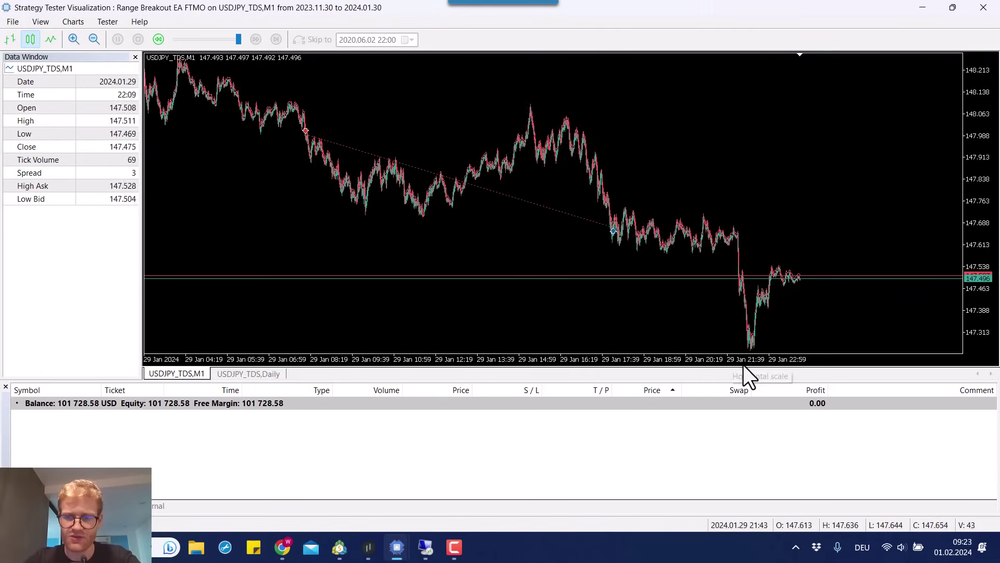
Filter TradeBuddy's trades to end on 2024.01.30, leaving 52 trades and 2554.9 net profit.
drag(721, 361, 705, 360)
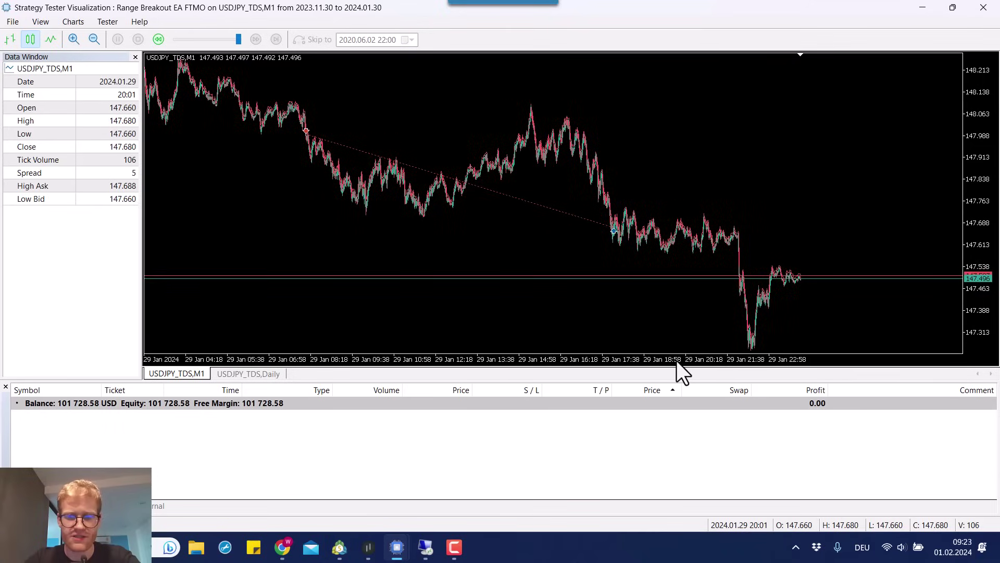
click(368, 547)
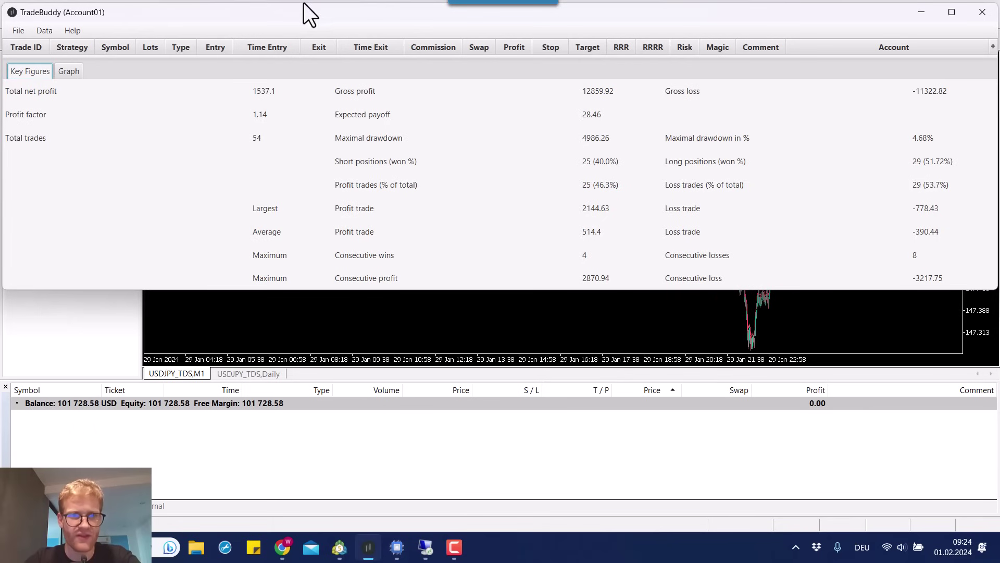
drag(315, 59, 320, 182)
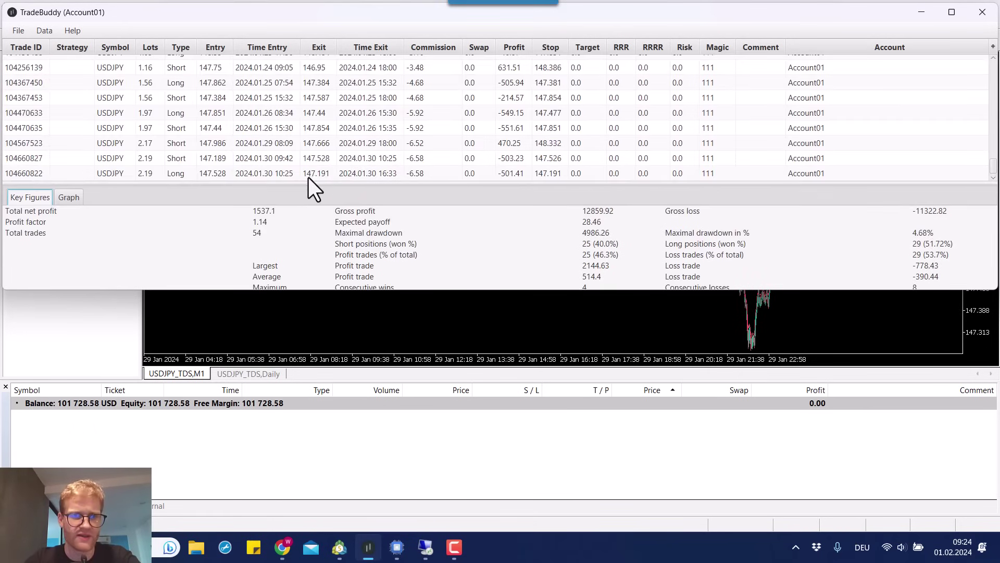
click(18, 31)
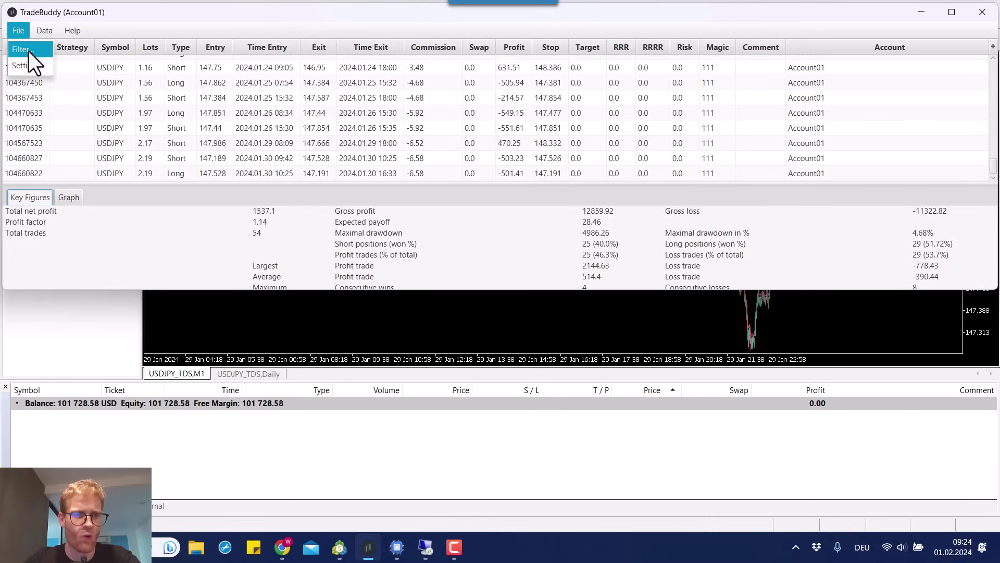
click(28, 51)
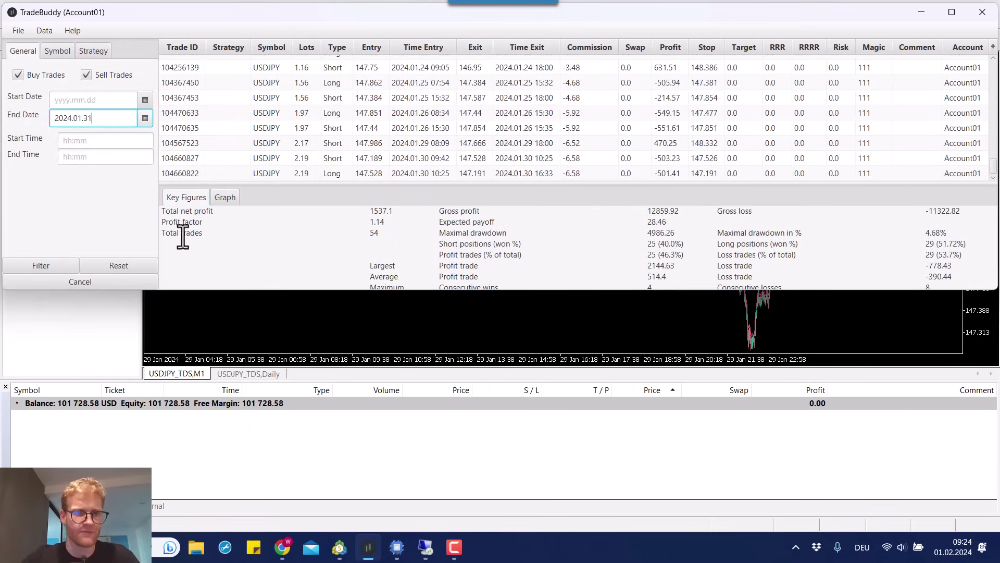
click(123, 282)
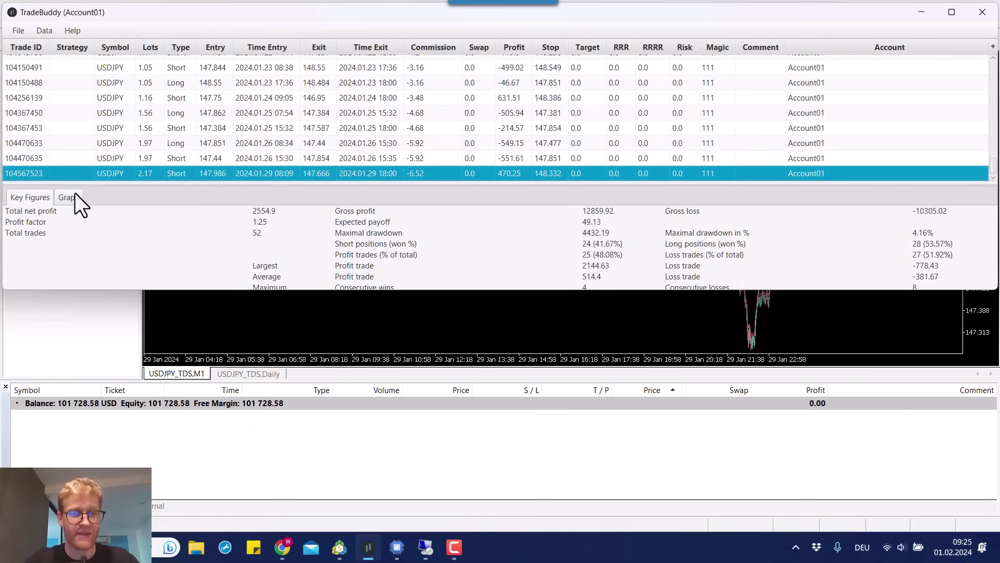
Enlarge the filtered equity curve and widen the tester's trade table for comparison.
click(70, 198)
drag(171, 184, 219, 8)
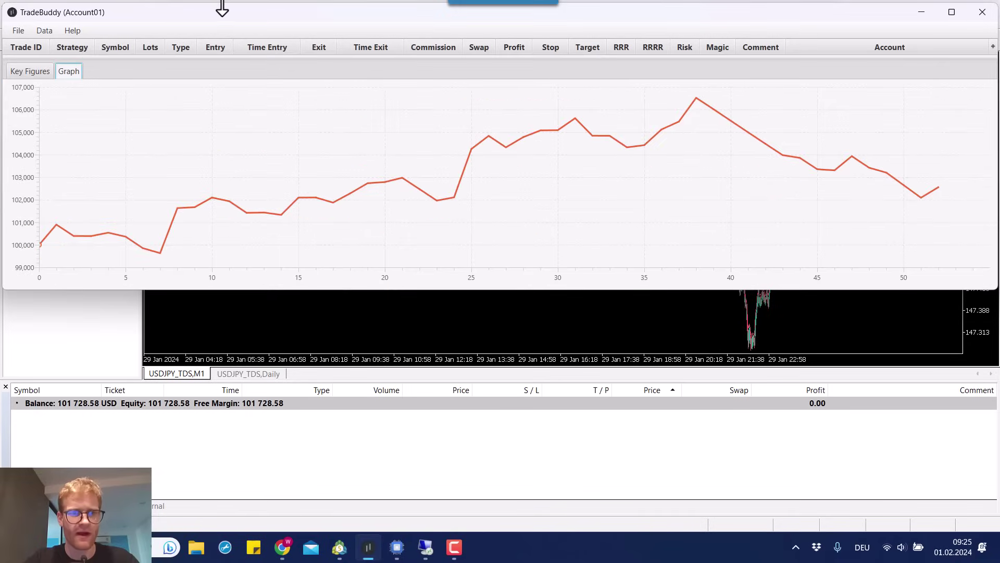
click(360, 328)
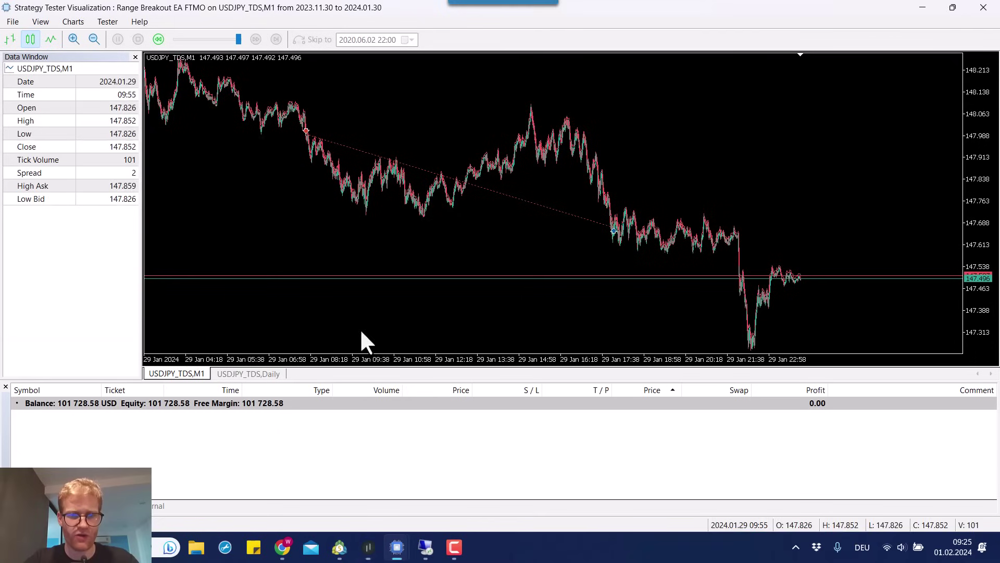
drag(354, 382, 366, 342)
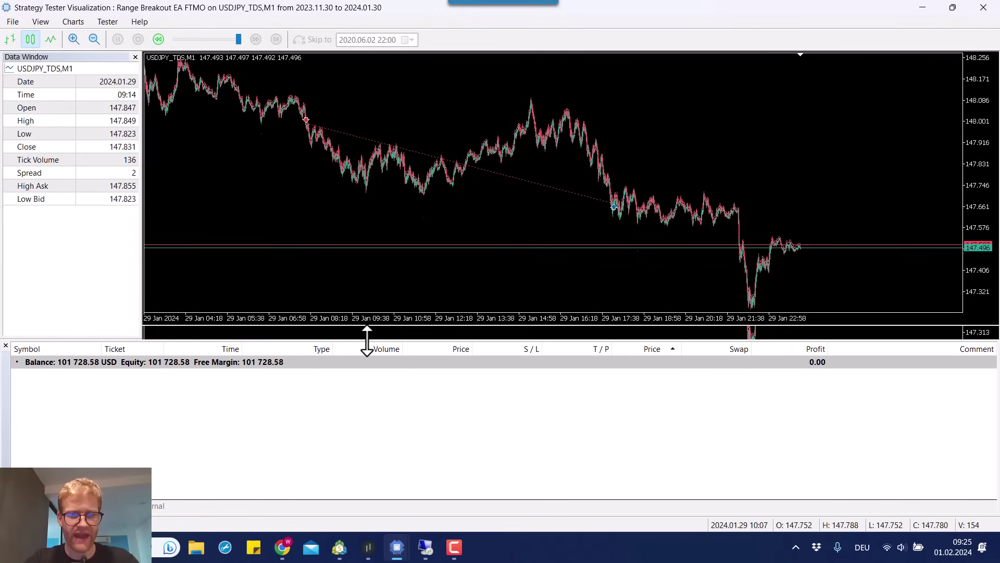
click(368, 547)
Set TradeBuddy's key figures (52 trades, 2554.9) beside MT5's report (53 trades, 1,728.58).
click(341, 547)
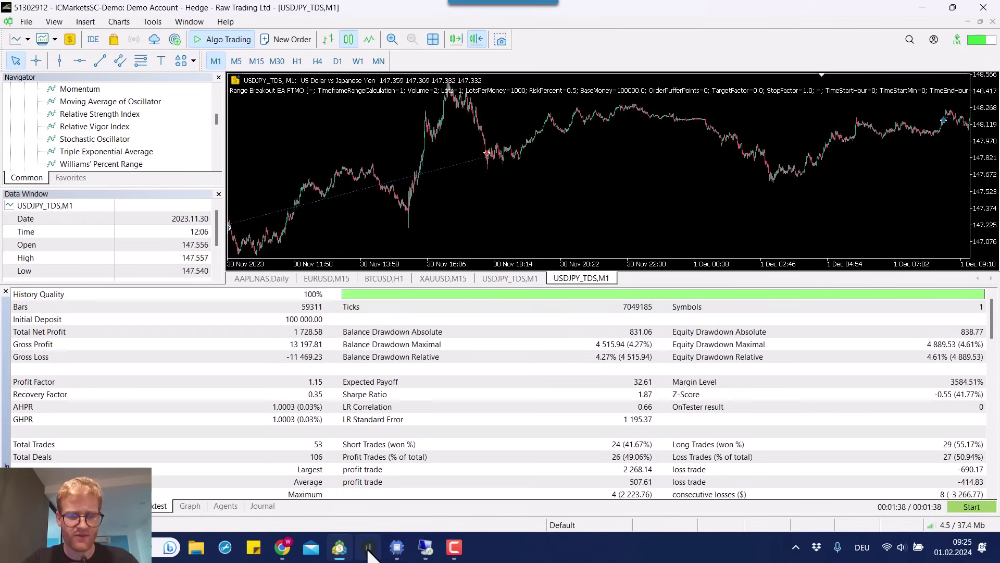
click(369, 547)
click(21, 70)
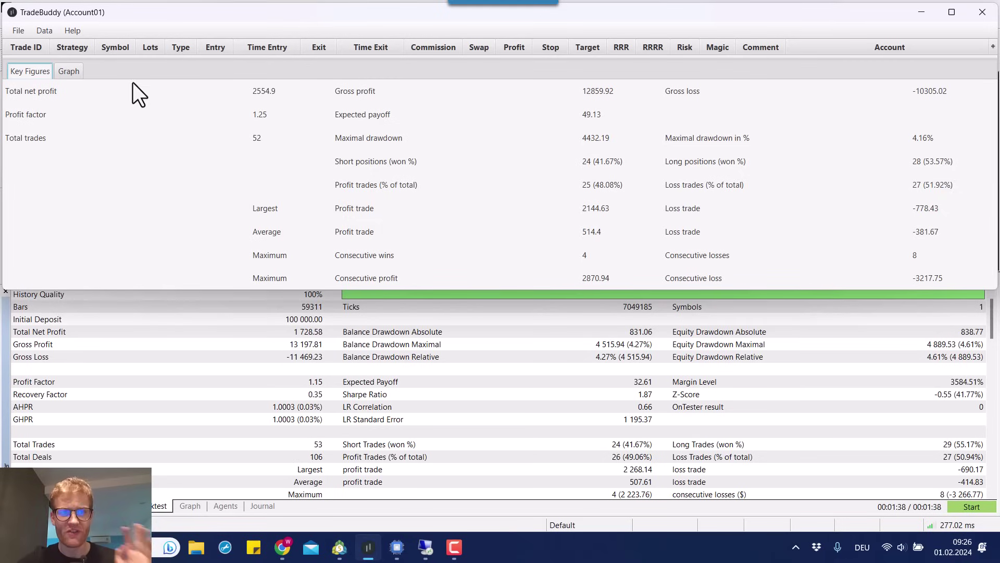
Show TradeBuddy's 52-trade equity curve above MT5's backtest balance and equity graph.
click(76, 73)
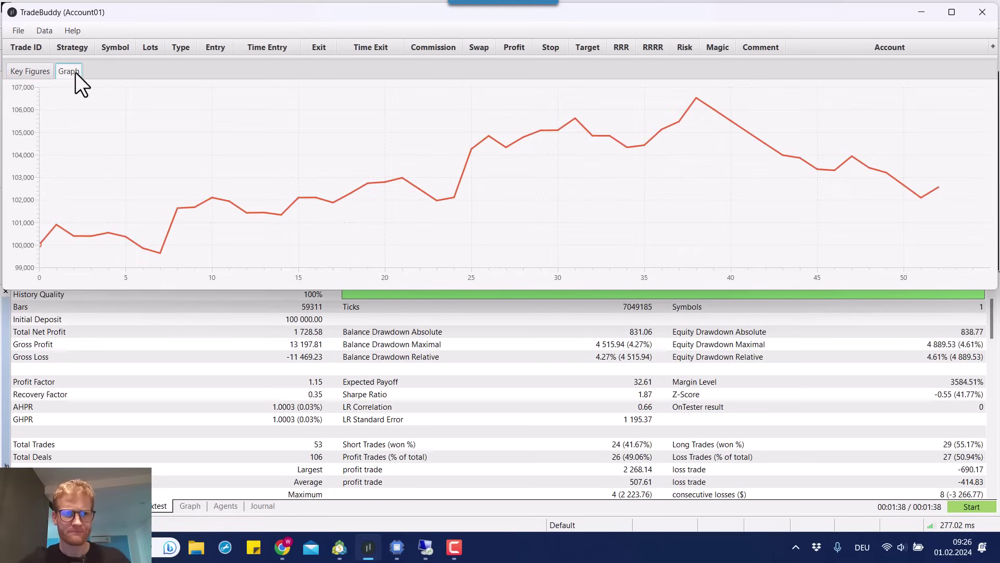
click(183, 505)
mouse_move(432, 551)
click(369, 548)
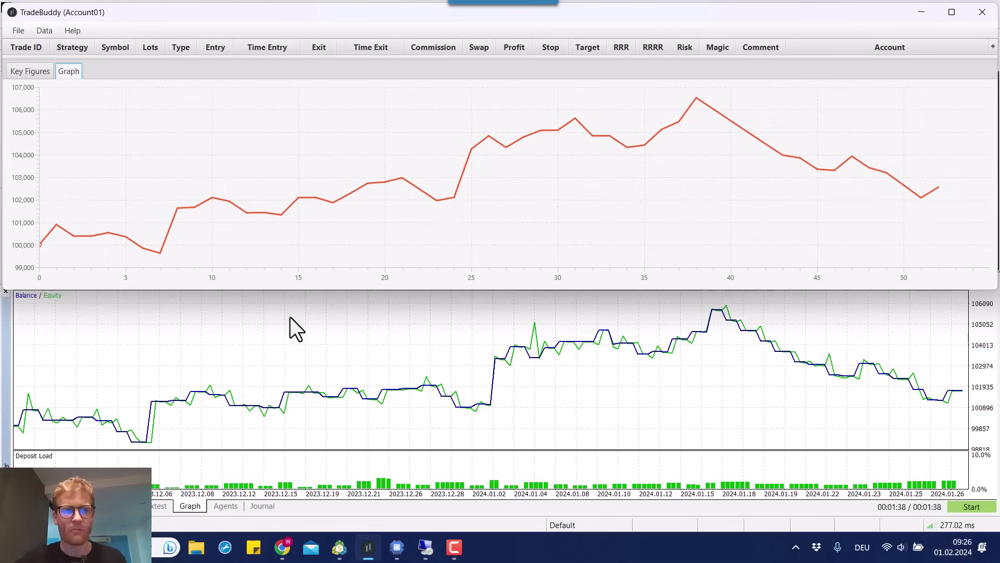
click(18, 31)
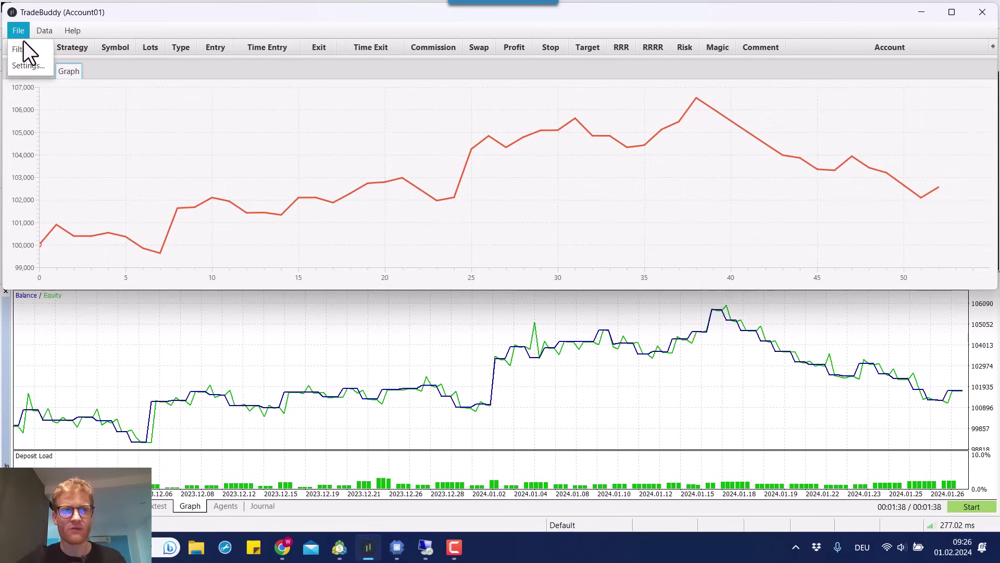
Filter TradeBuddy to GBPUSD trades only, with equity falling from 100,000 to about 96,000.
click(27, 49)
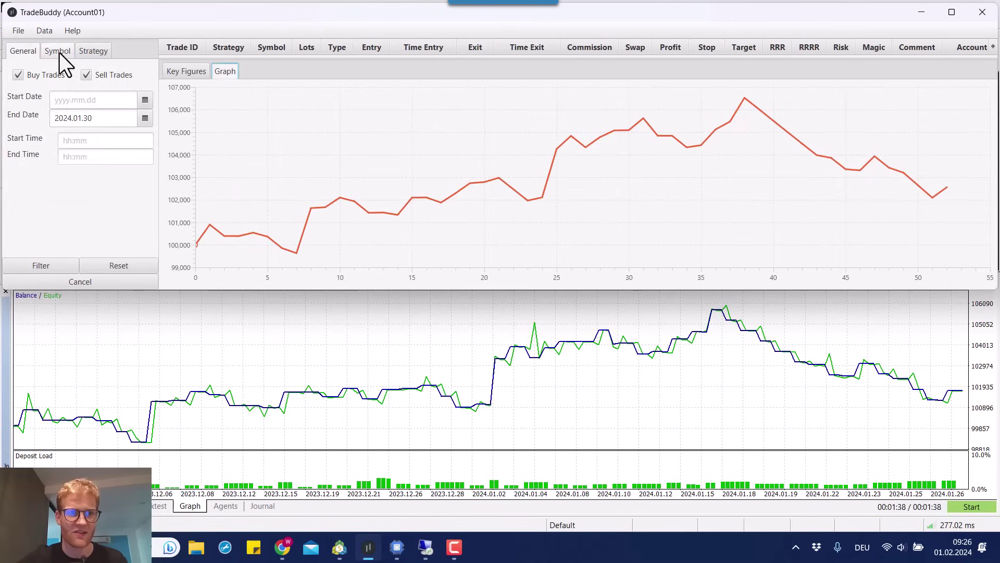
click(59, 52)
click(86, 72)
click(52, 267)
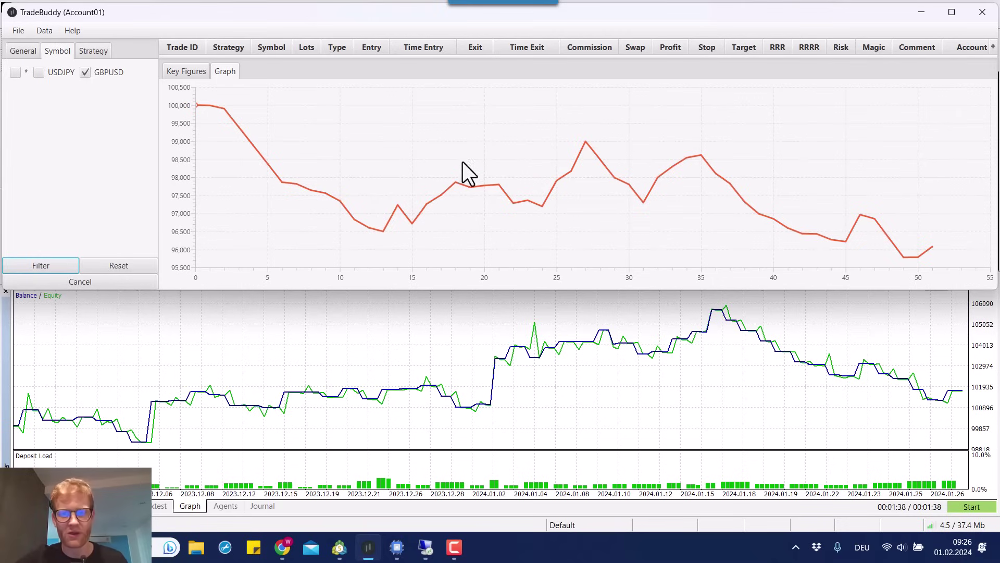
click(486, 205)
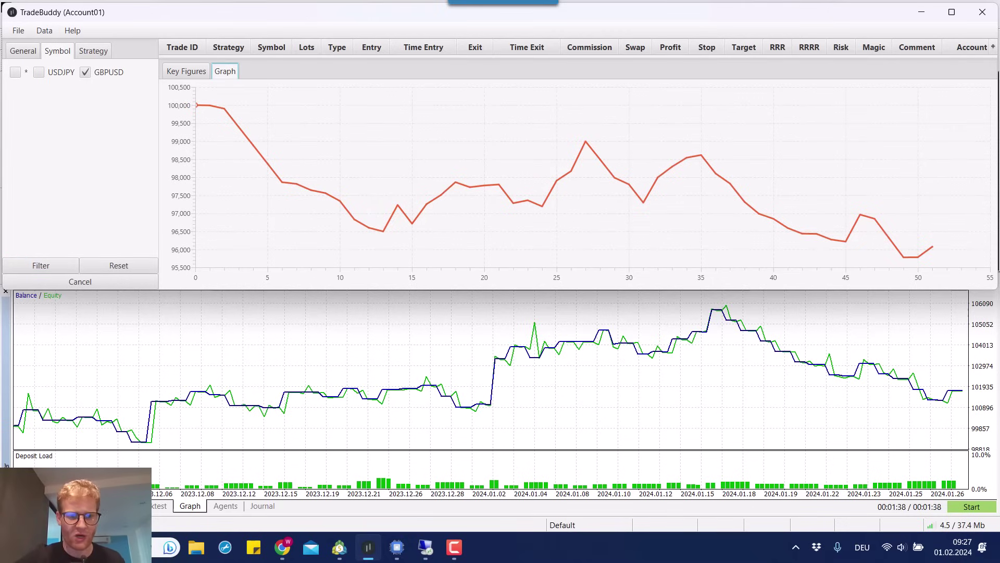
click(77, 505)
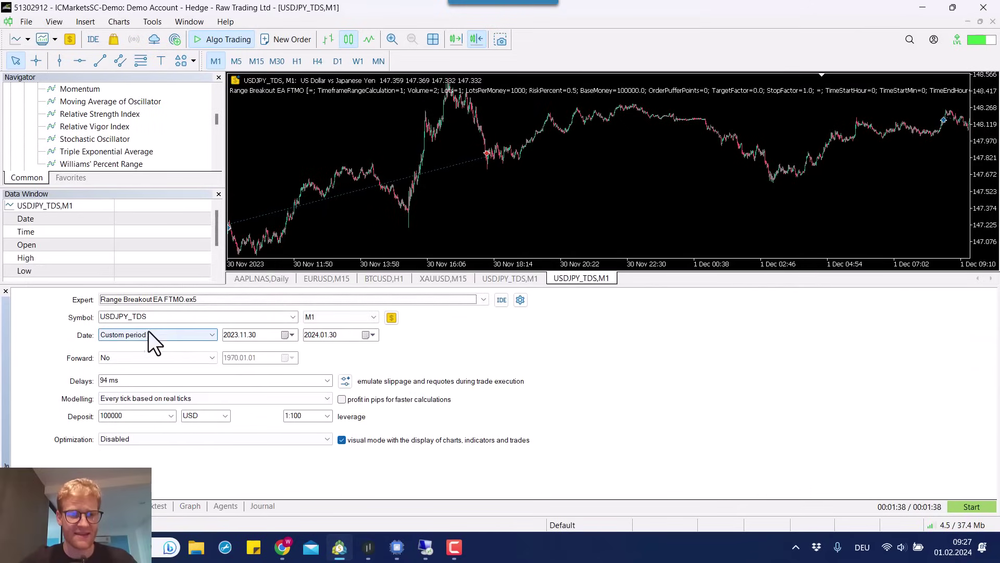
Change the backtest symbol to GBPUSD_TDS.
click(156, 316)
text(gbpuSD)
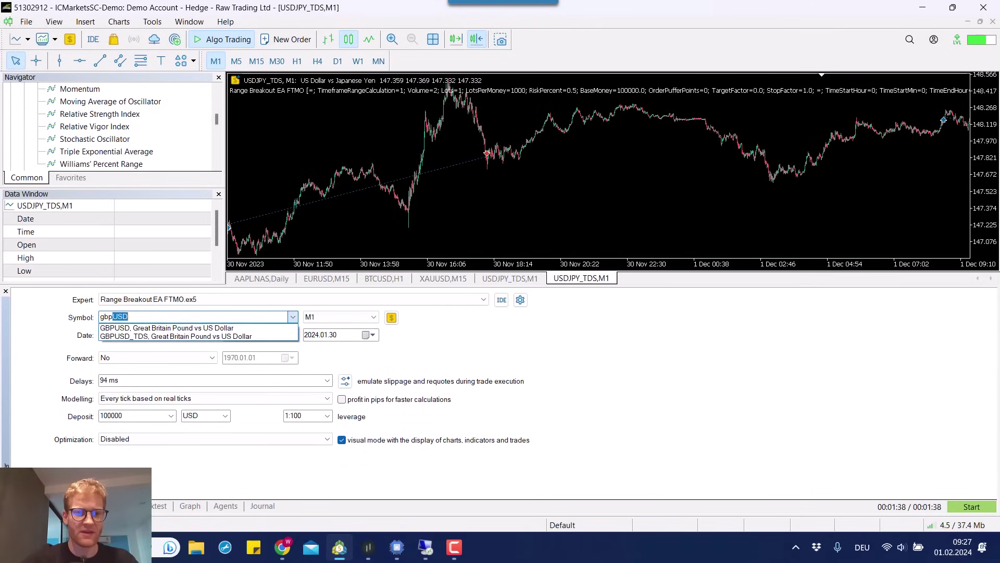
key(Return)
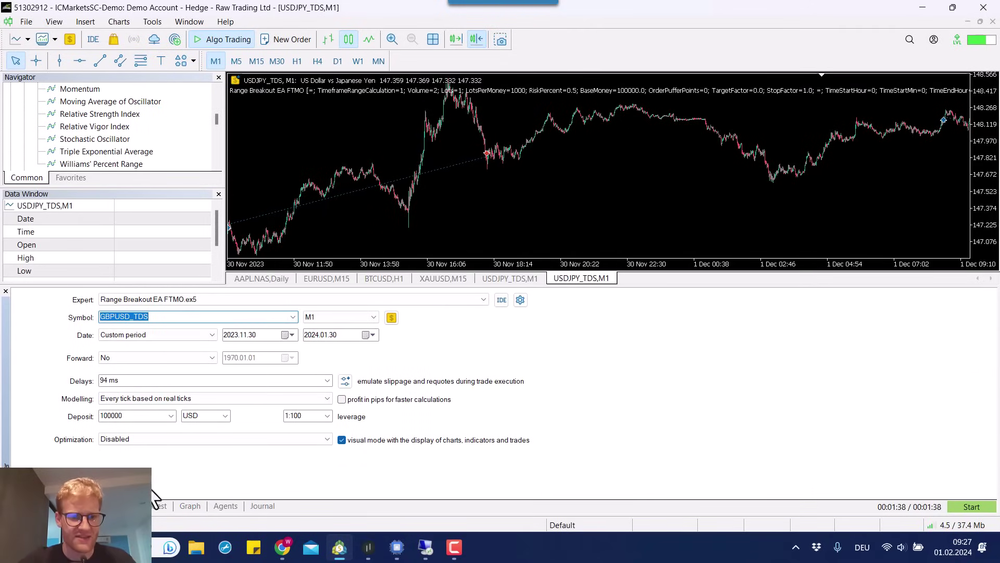
Set the EA inputs Range Start Hour to 4 and Range End Hour to 12.
click(117, 505)
scroll(392, 348, up, 1)
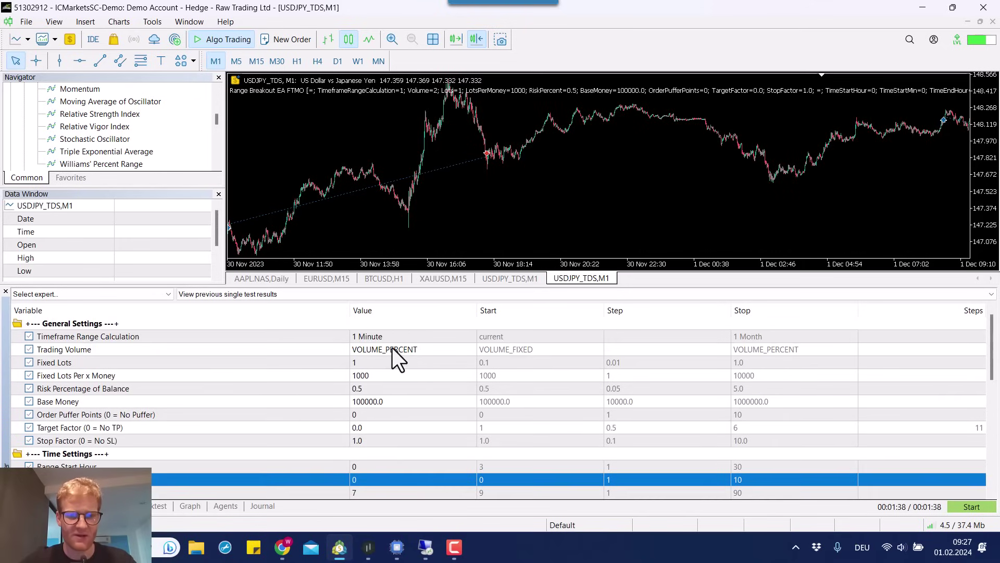
scroll(386, 375, down, 2)
double_click(364, 388)
text(4)
double_click(366, 416)
text(12)
click(395, 396)
Start the GBPUSD backtest and show its balance graph.
scroll(395, 396, up, 2)
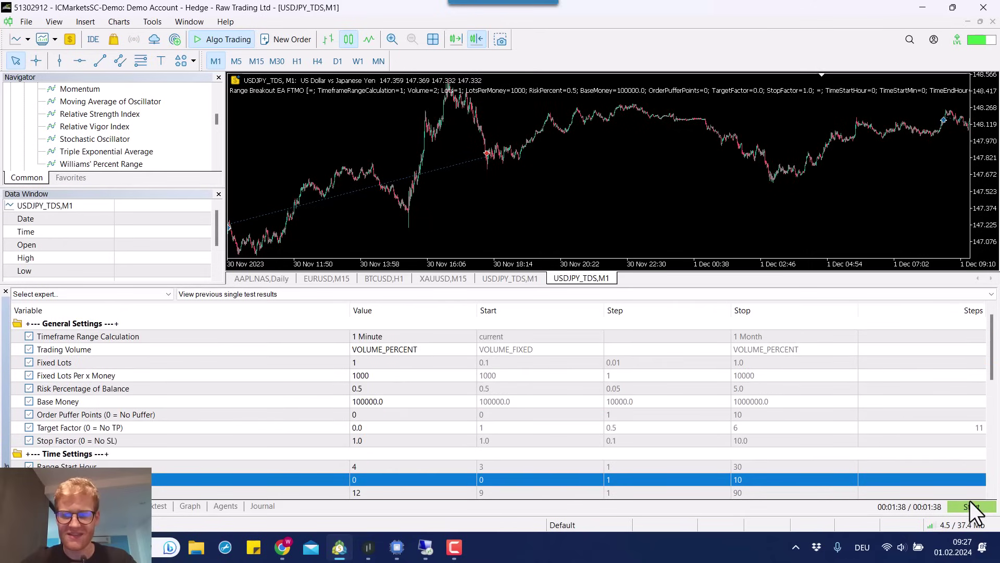
click(970, 502)
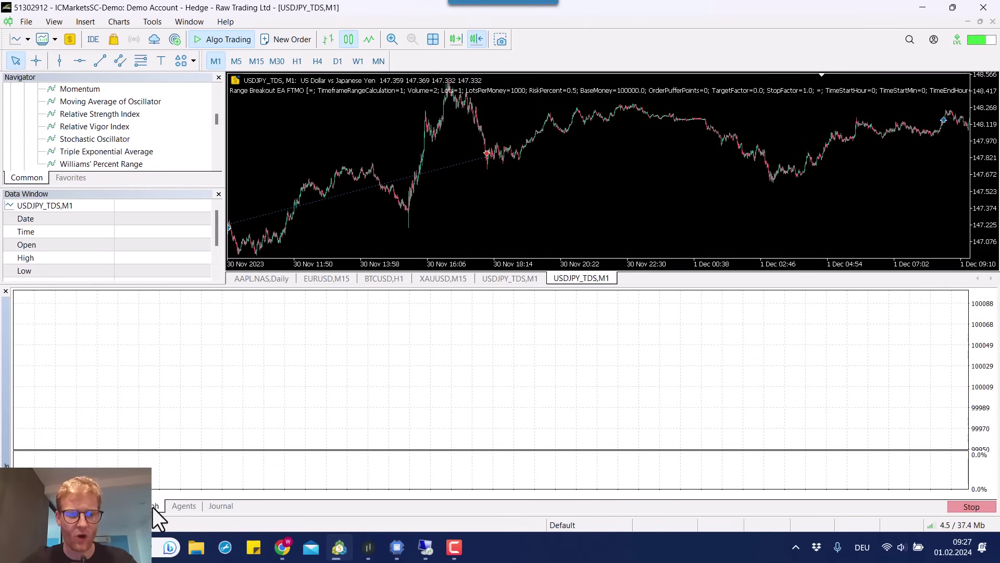
click(153, 506)
Let the GBPUSD backtest run in the visualization window, then hide it to return to the terminal.
mouse_move(338, 554)
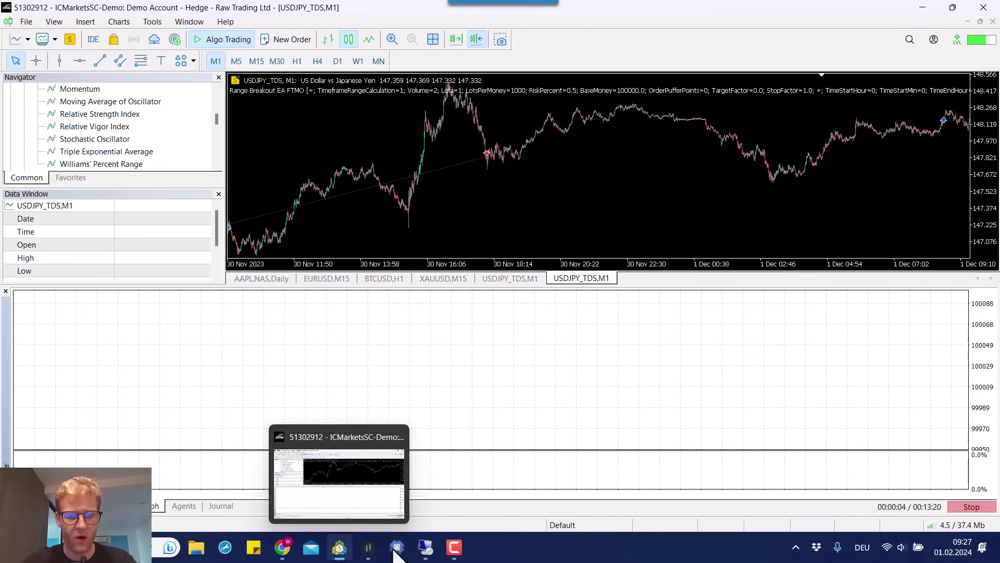
click(456, 476)
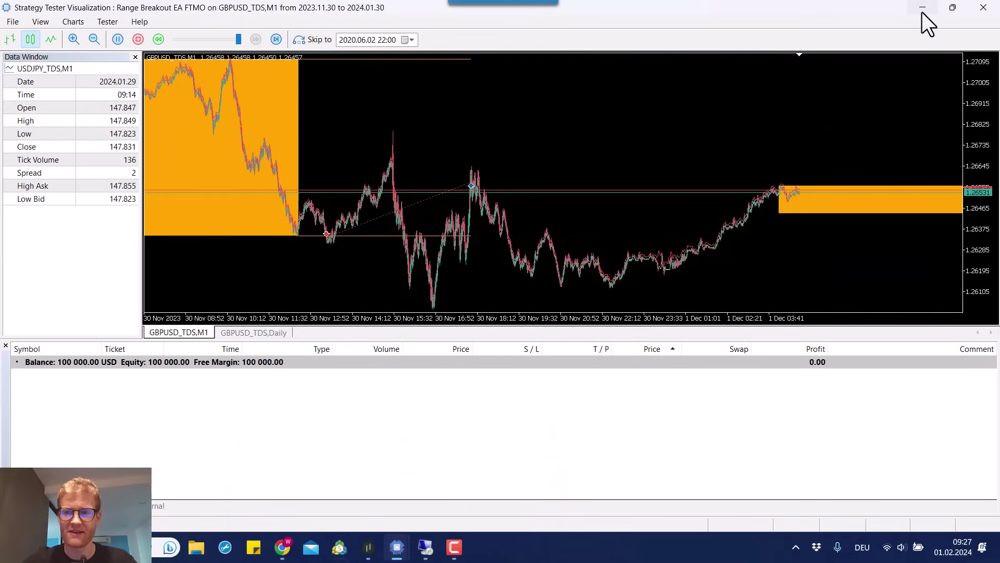
click(922, 12)
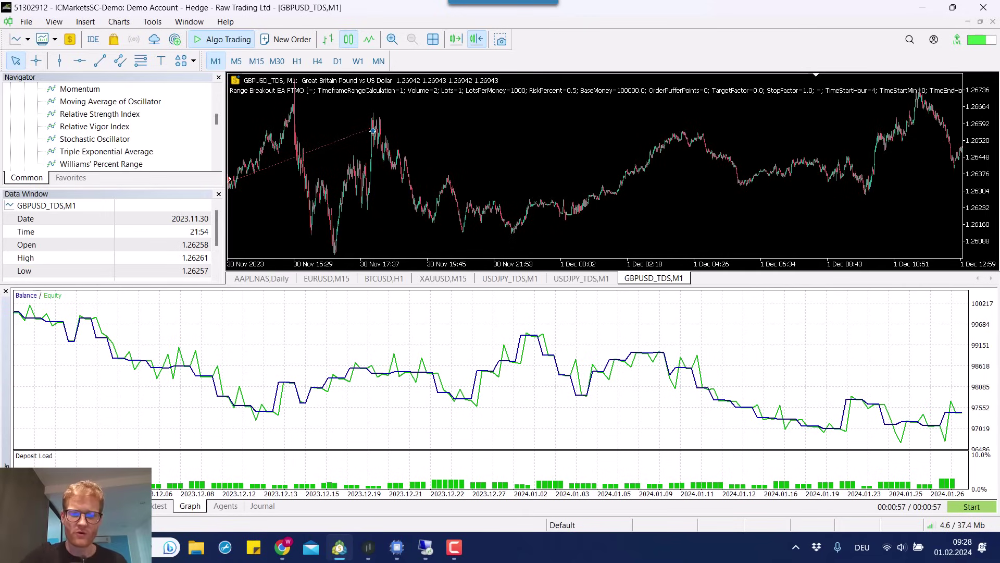
Show TradeBuddy's full-width GBPUSD key figures: 51 trades, net -3925.79.
click(369, 547)
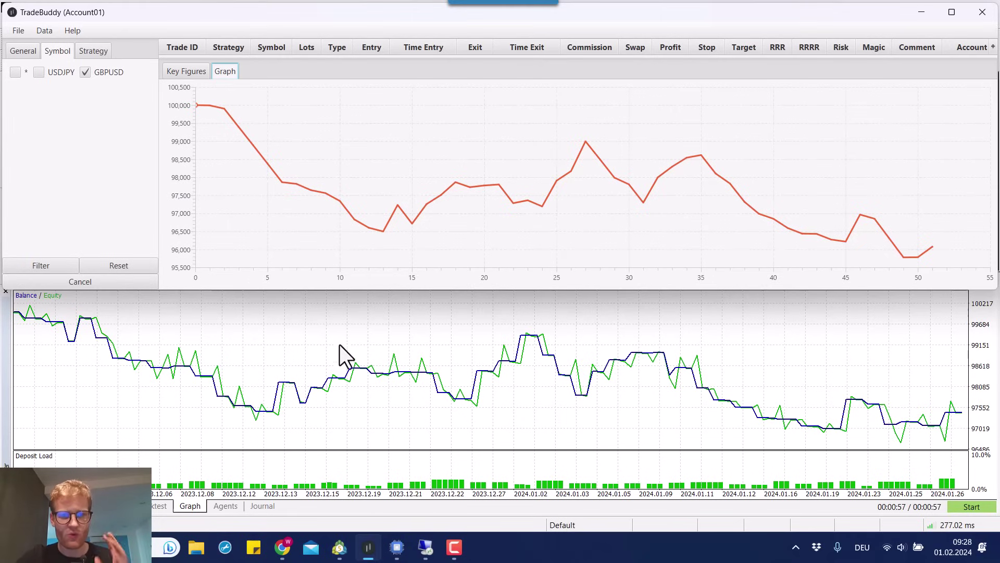
click(133, 285)
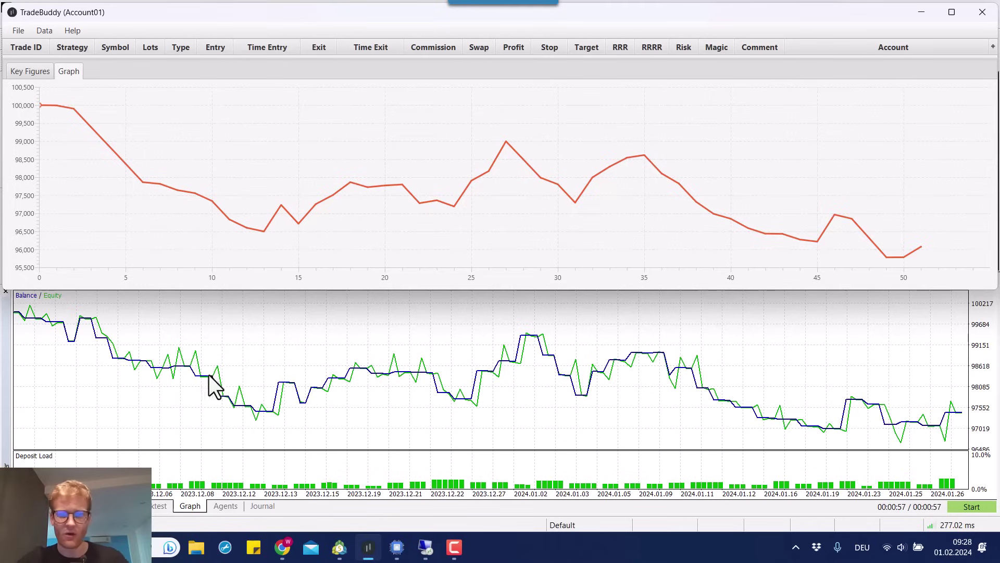
click(26, 70)
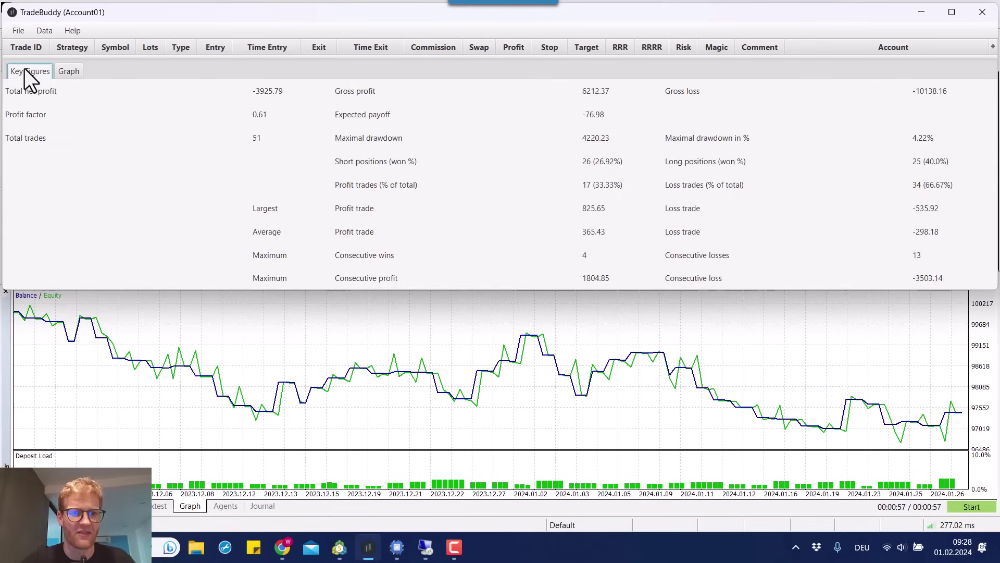
Expand TradeBuddy's GBPUSD trade list, inspect the 2024.01.26 trade, then collapse back to key figures.
click(151, 502)
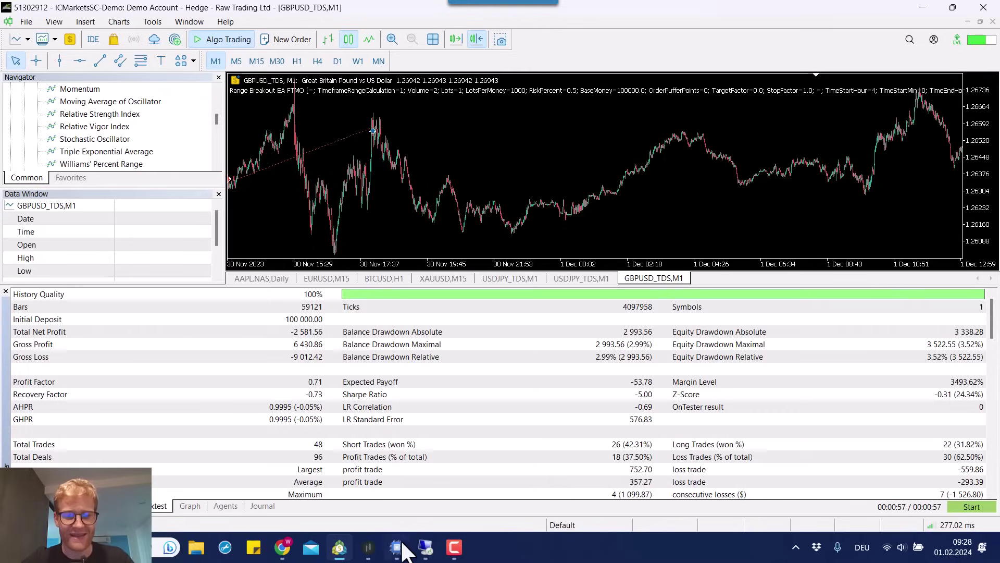
click(368, 548)
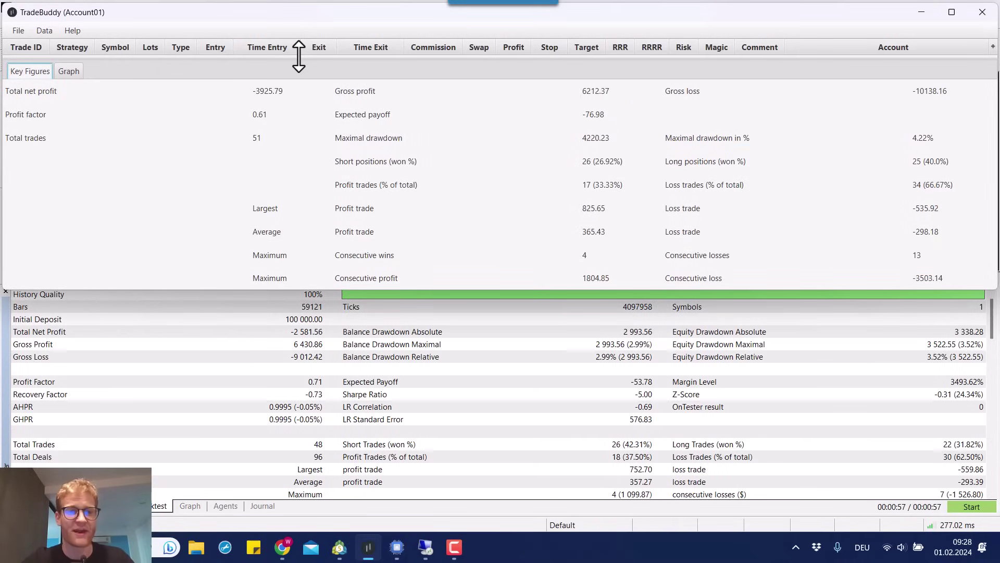
drag(318, 60, 315, 162)
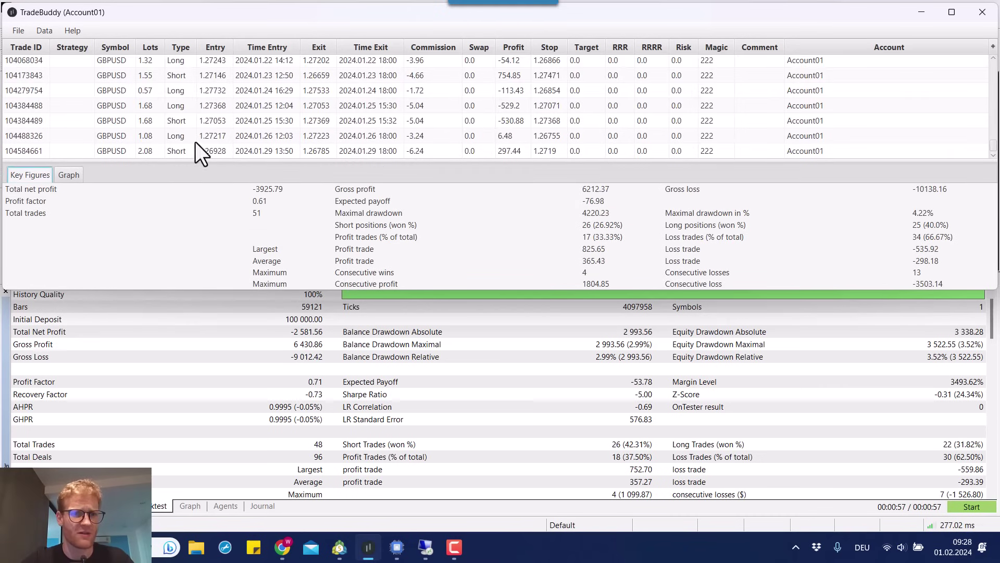
click(237, 139)
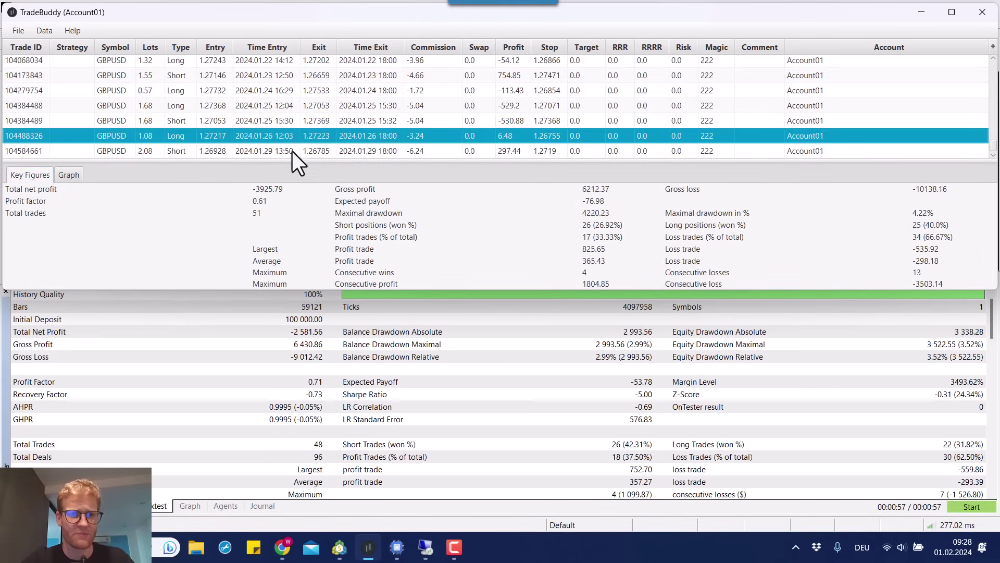
drag(290, 161, 317, 36)
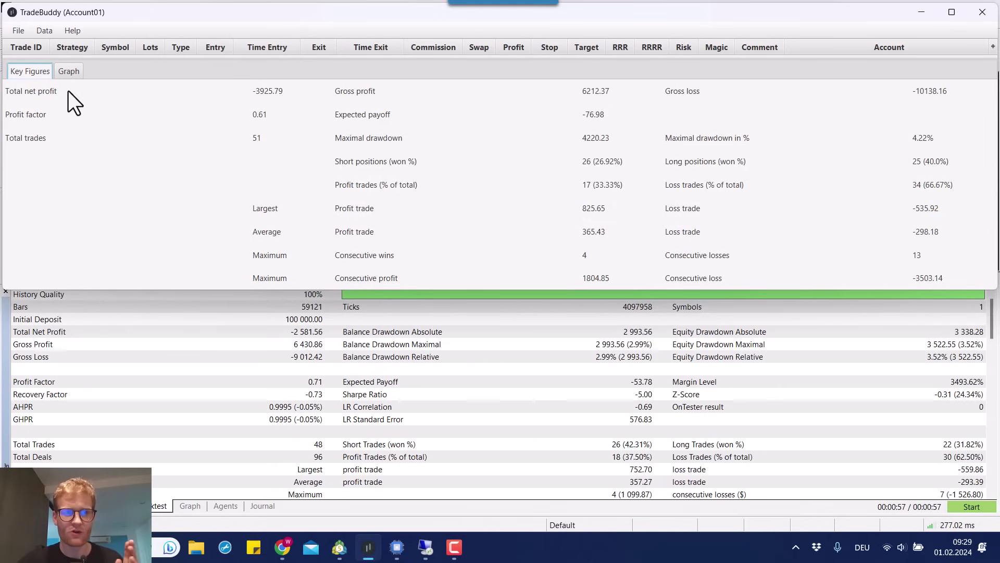
Place TradeBuddy's GBPUSD equity curve above MT5's backtest balance graph.
click(69, 69)
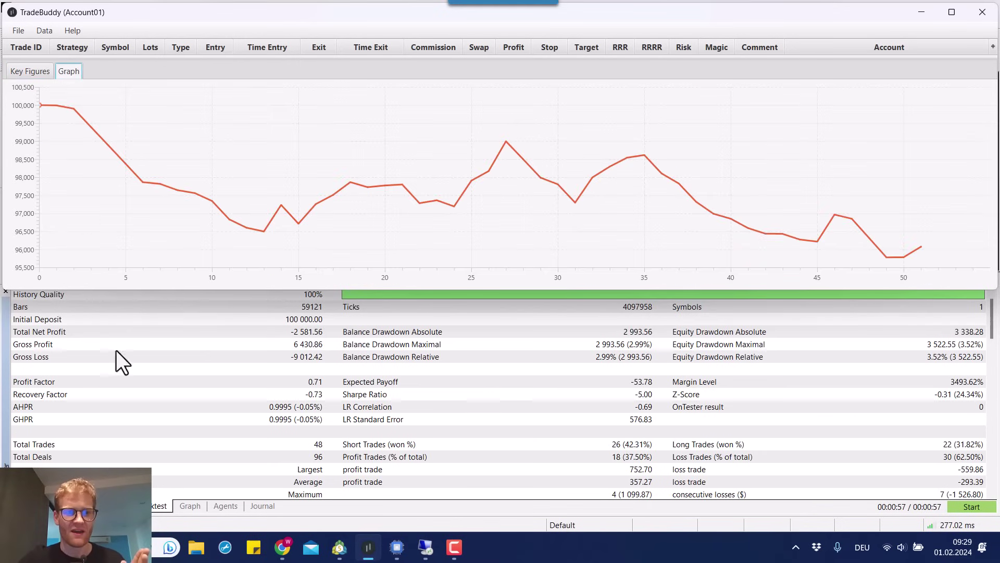
click(189, 504)
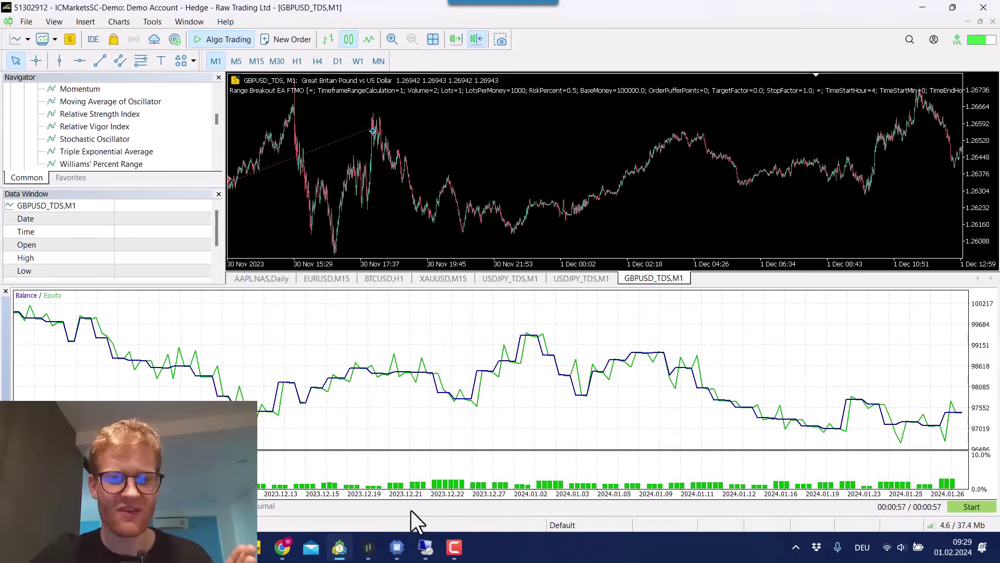
click(370, 547)
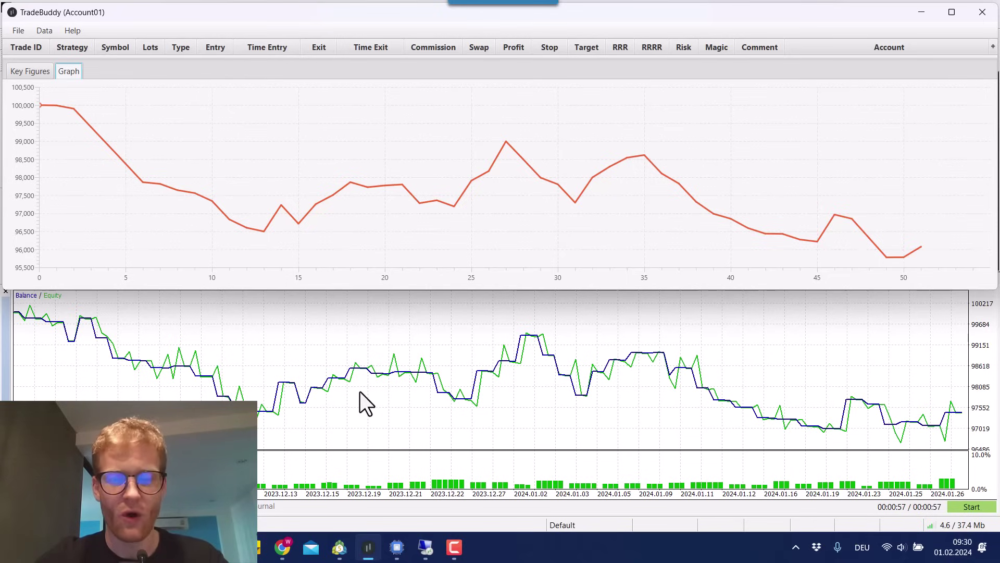
Change the GBPUSD_TDS backtest start date to 2015.11.30 in the tester settings.
key(alt+Tab)
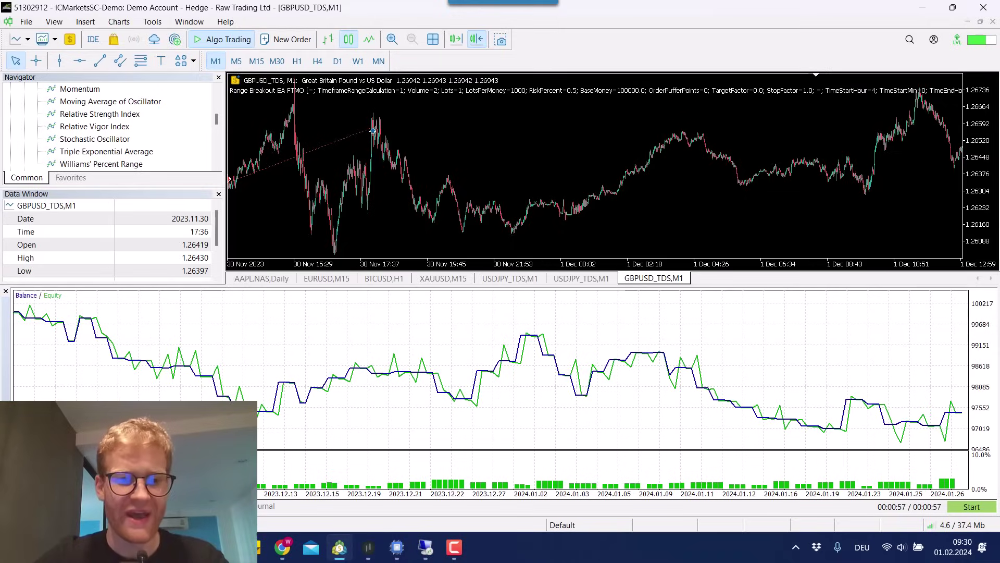
click(109, 505)
click(72, 505)
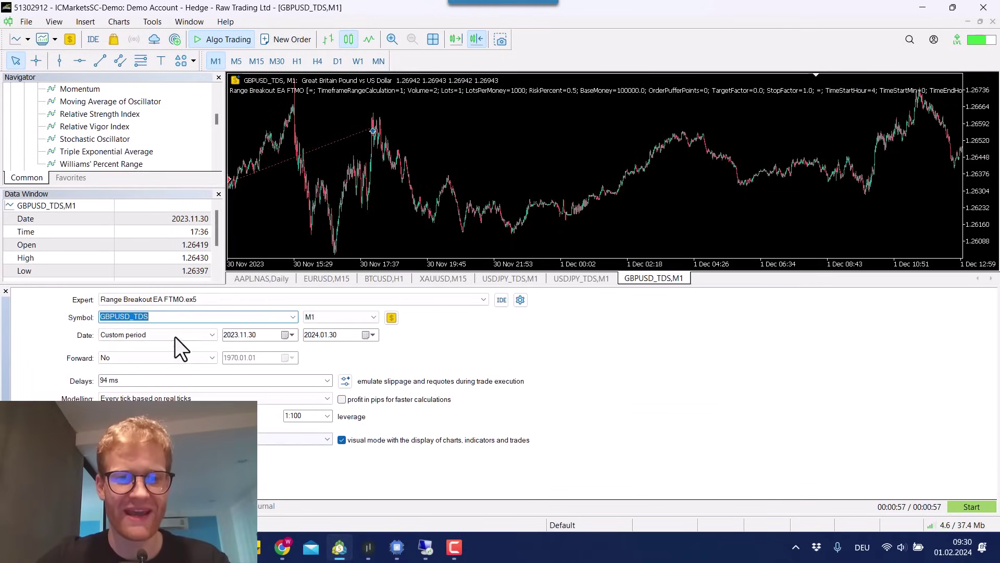
click(308, 335)
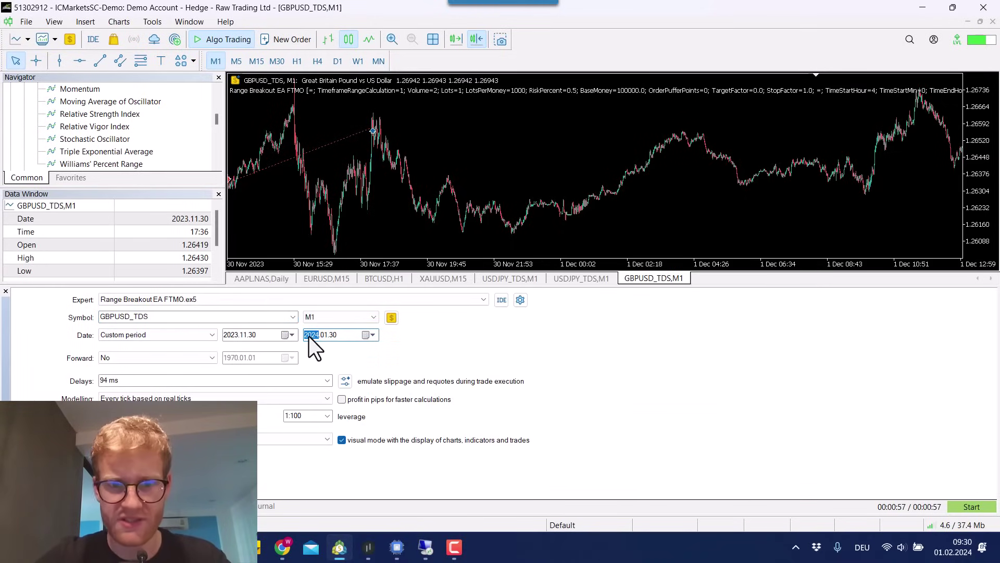
click(234, 335)
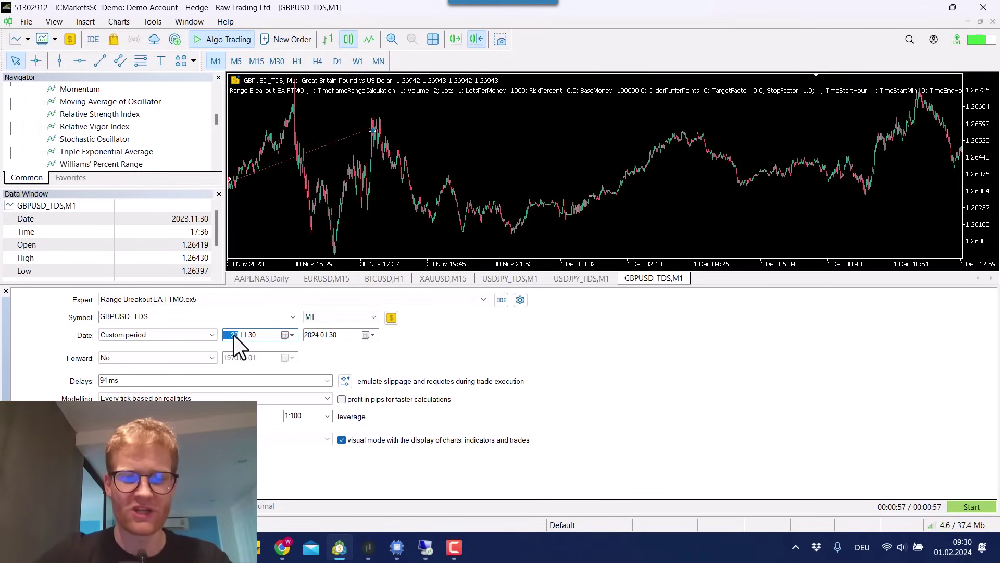
text(2015)
Turn off visual mode and drag the tester panel taller.
click(355, 439)
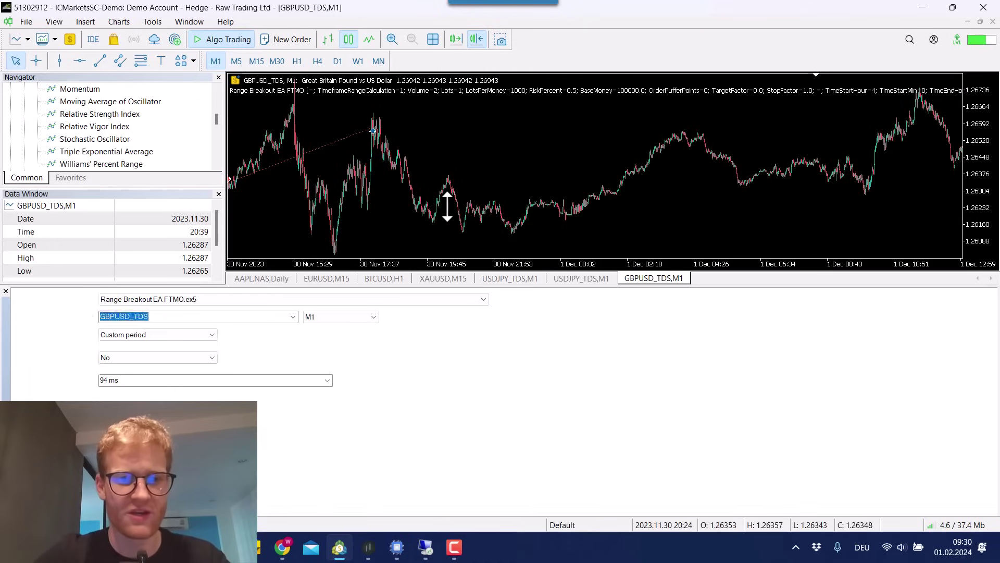
drag(447, 206, 447, 207)
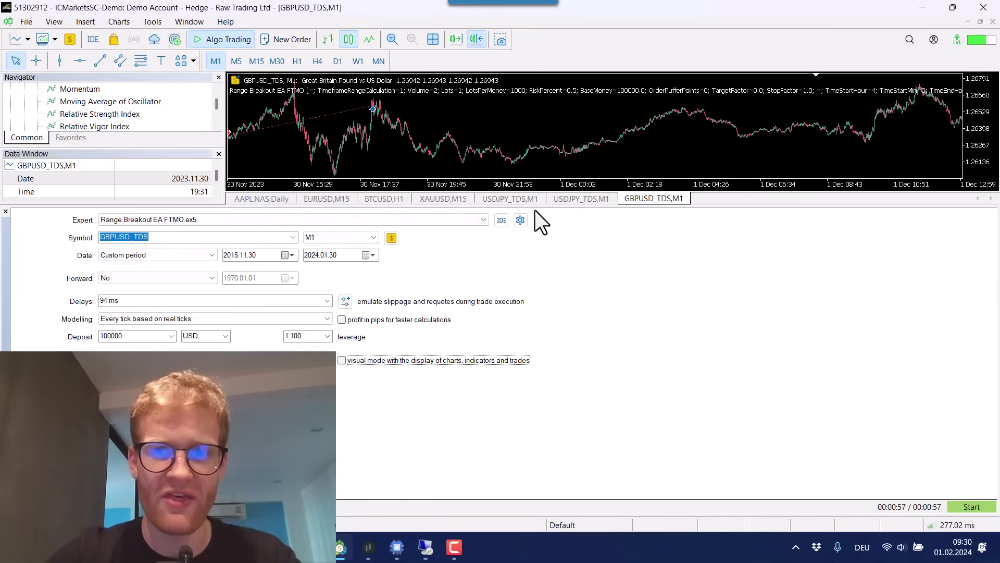
drag(542, 207, 536, 41)
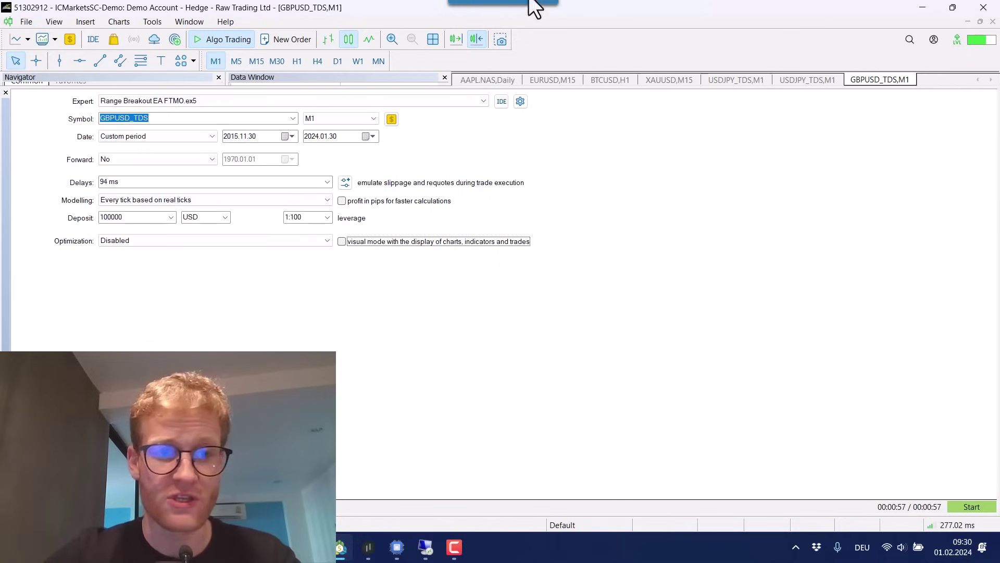
Start the GBPUSD_TDS M1 backtest spanning 2015.11.30 to 2024.01.30.
click(961, 504)
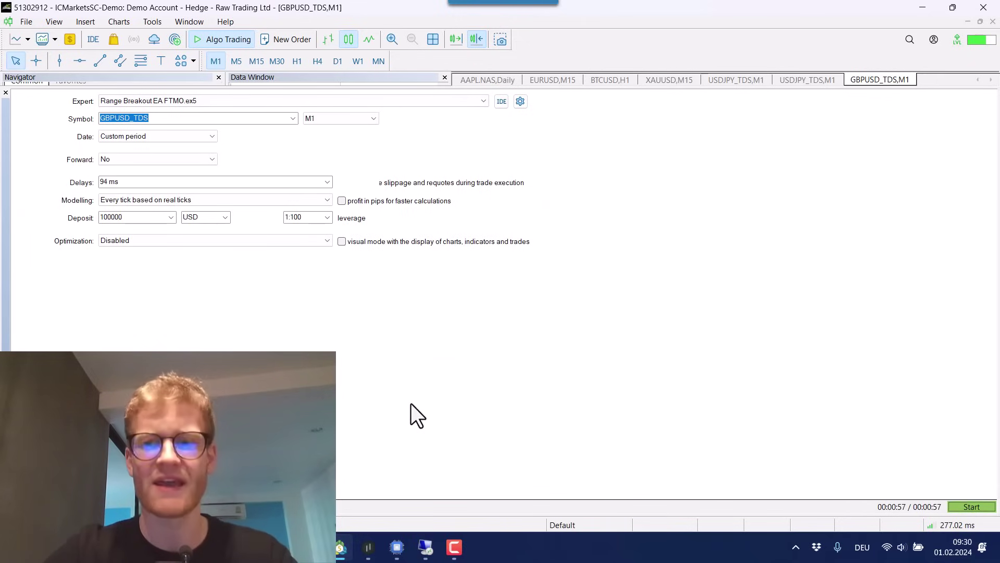